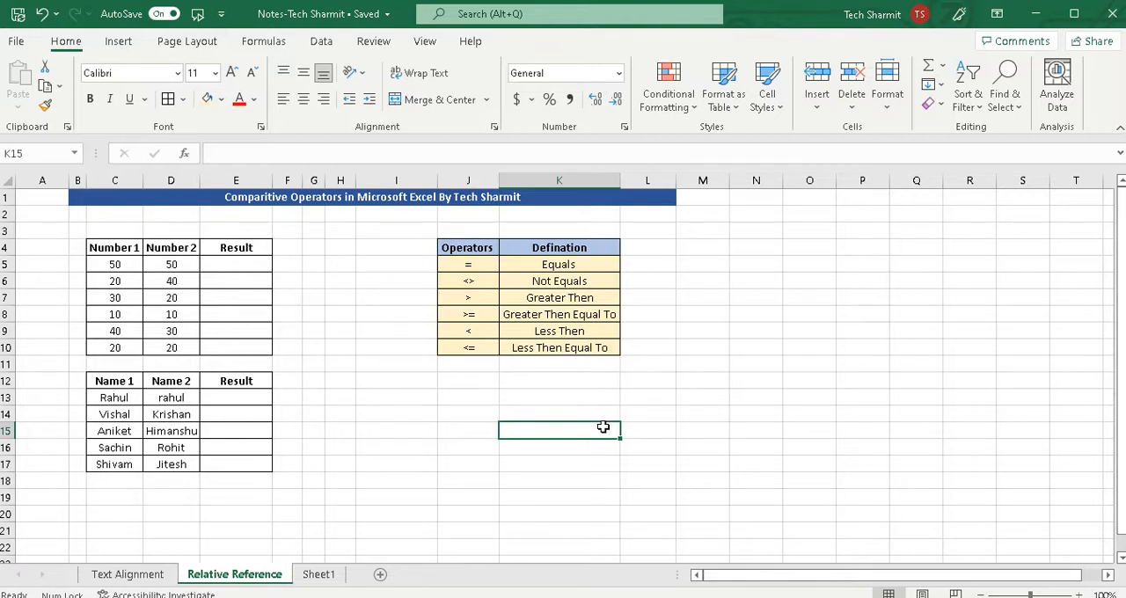
Examine the number and name comparison tables and each comparison operator with its definition in the operators table.
{"action": "left_click", "coordinate": [137, 251]}
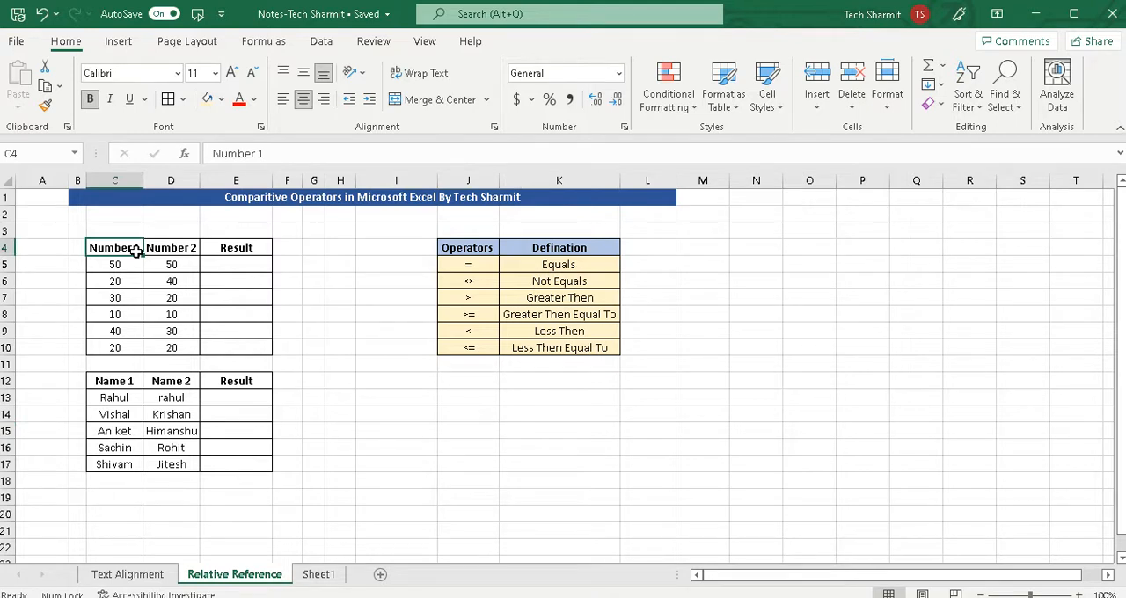
{"action": "left_click", "coordinate": [139, 379]}
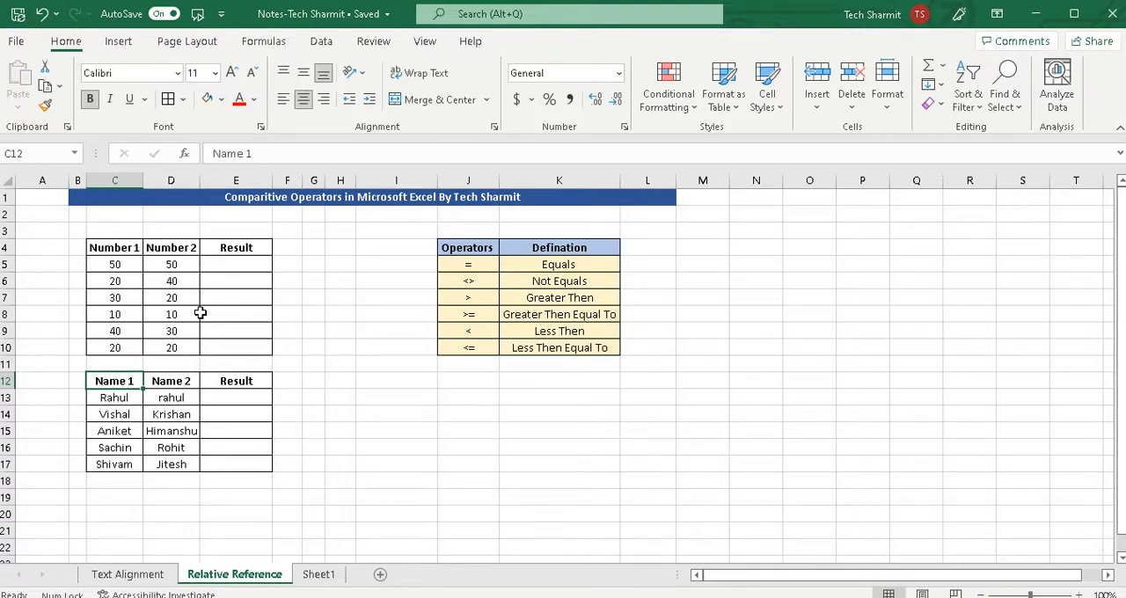
{"action": "left_click", "coordinate": [405, 281]}
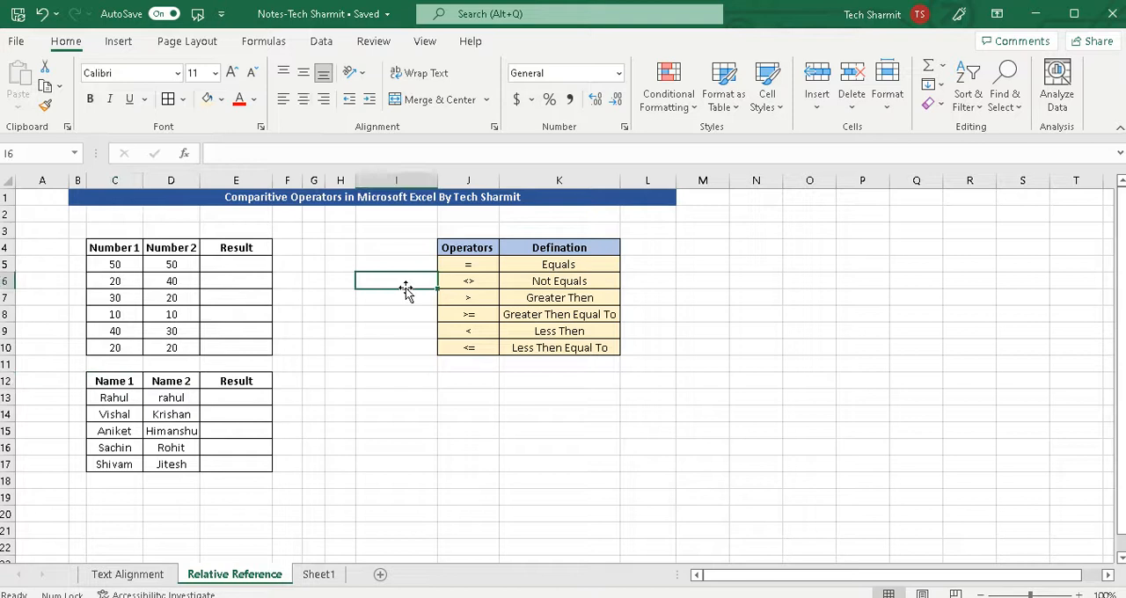
{"action": "left_click", "coordinate": [483, 265]}
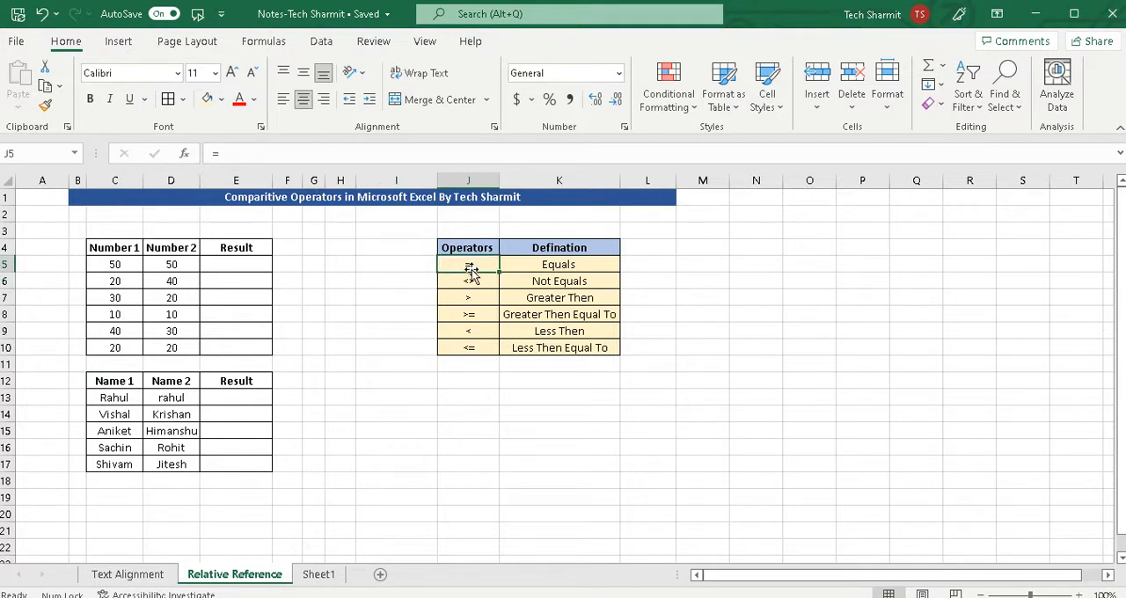
{"action": "left_click", "coordinate": [482, 282]}
{"action": "left_click", "coordinate": [480, 299]}
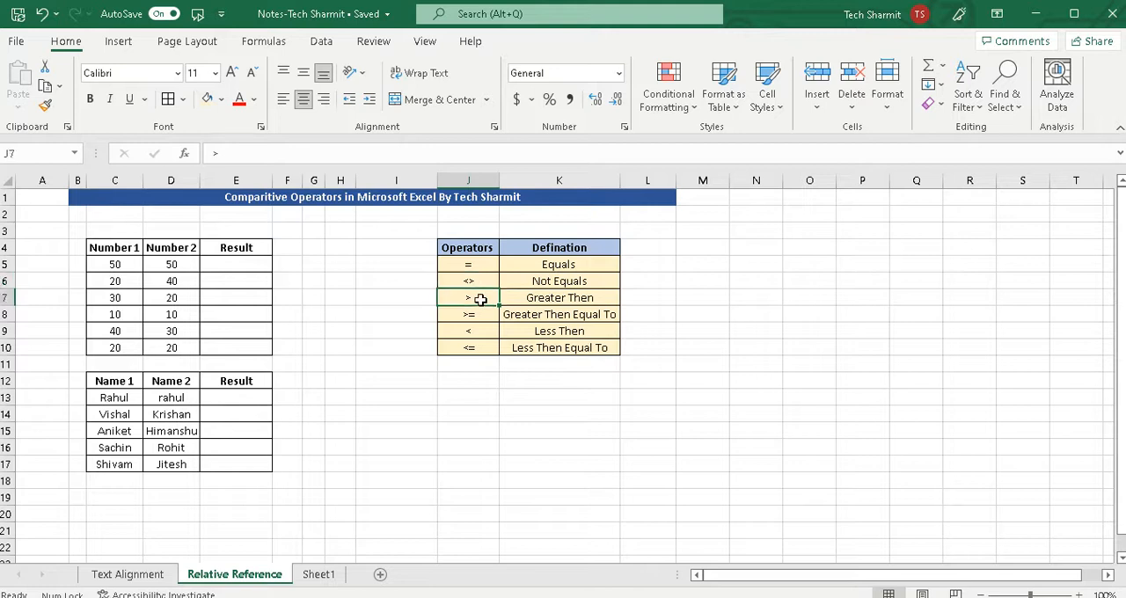
{"action": "left_click", "coordinate": [477, 316]}
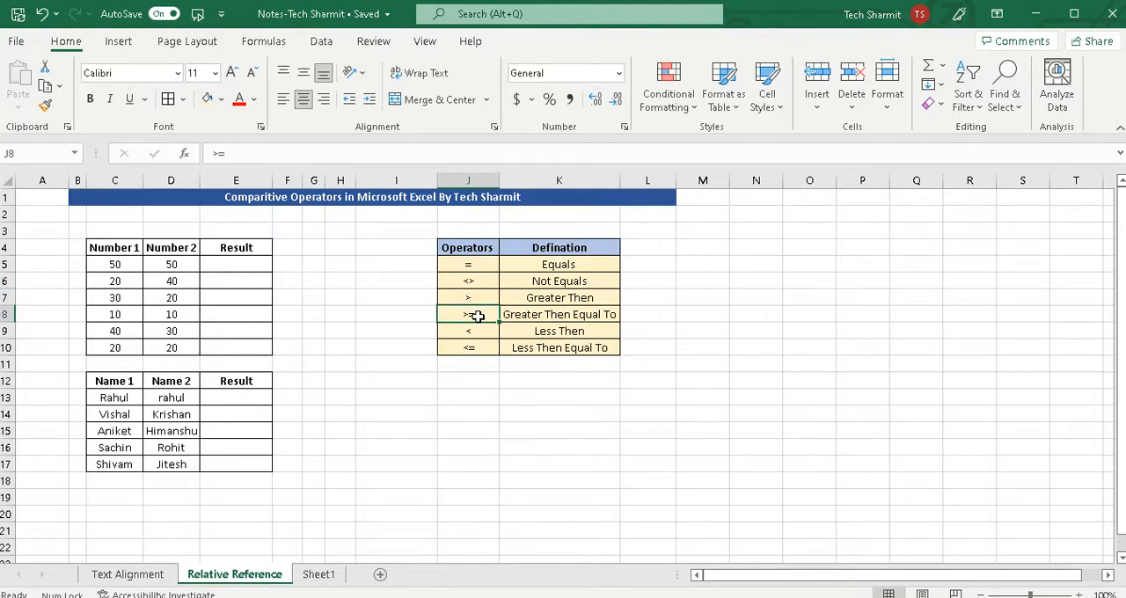
{"action": "left_click", "coordinate": [477, 333]}
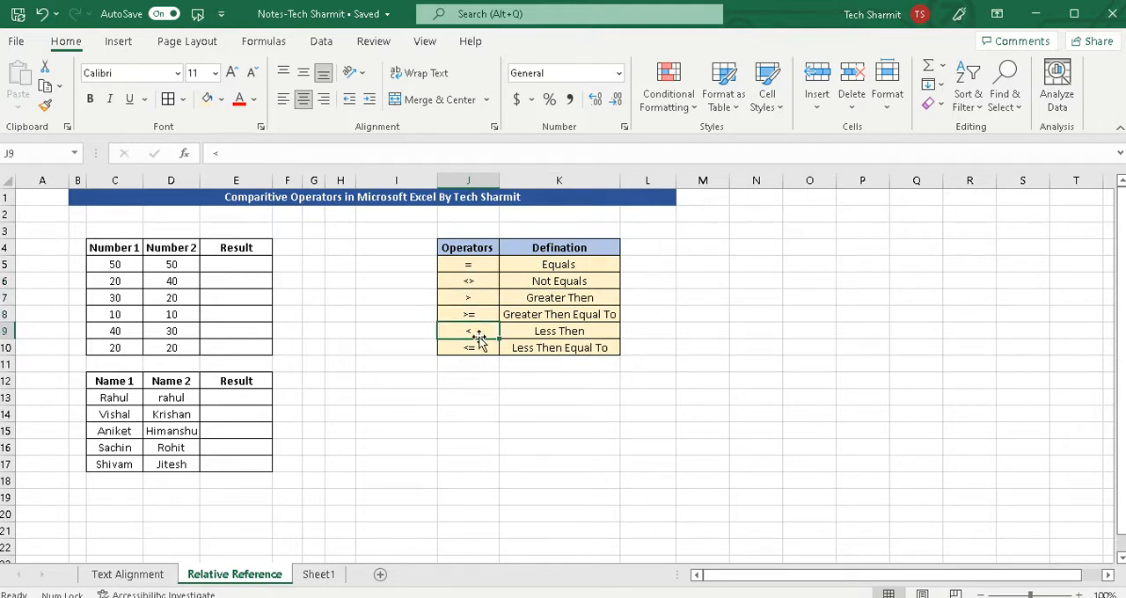
{"action": "left_click", "coordinate": [479, 350]}
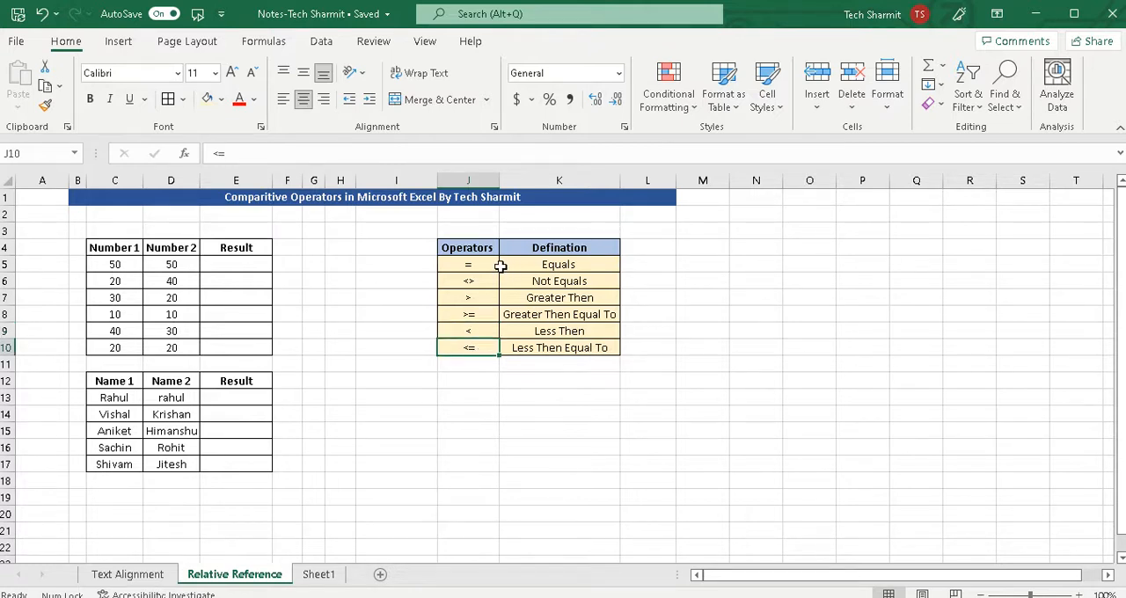
{"action": "left_click", "coordinate": [500, 315]}
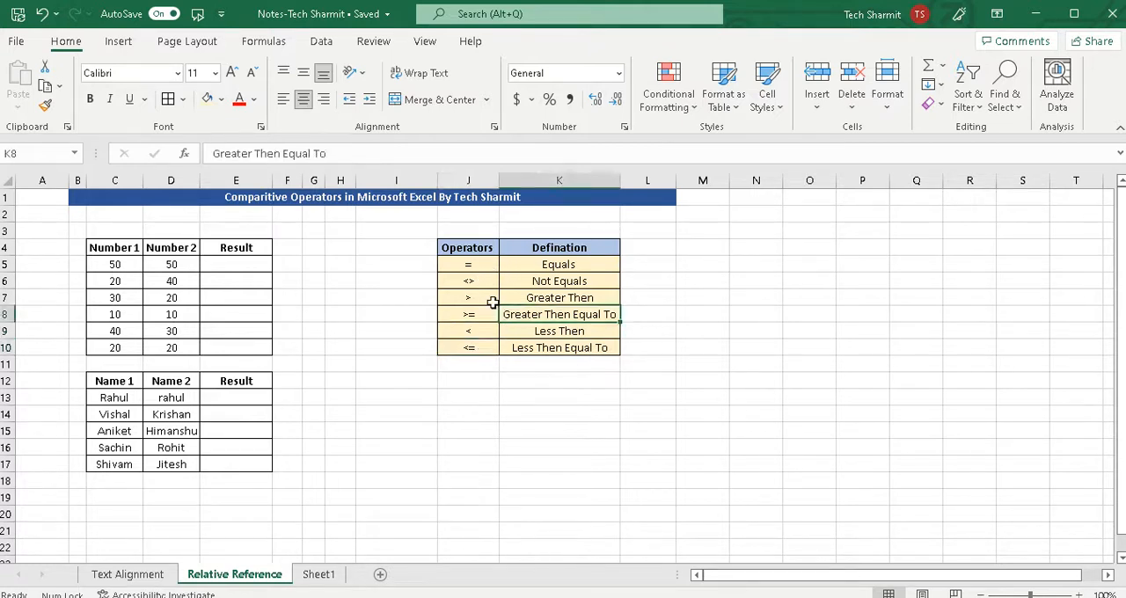
{"action": "left_click", "coordinate": [472, 268]}
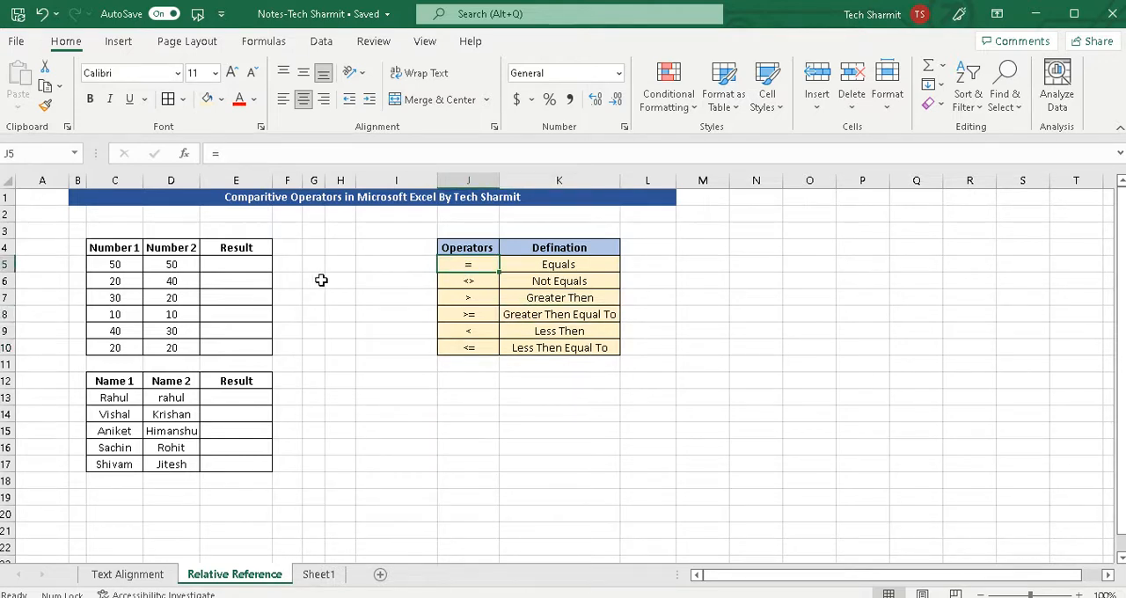
Enter the formula =C5=D5 in cell E5 to test whether the first pair of numbers is equal.
{"action": "left_click", "coordinate": [126, 262]}
{"action": "left_click", "coordinate": [169, 265]}
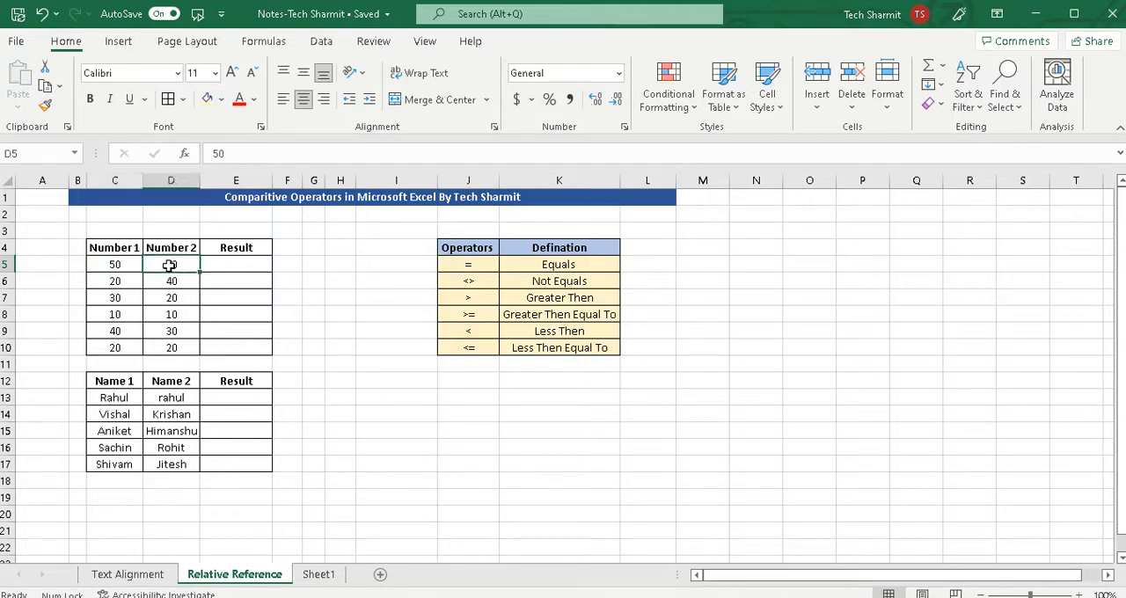
{"action": "left_click", "coordinate": [114, 263]}
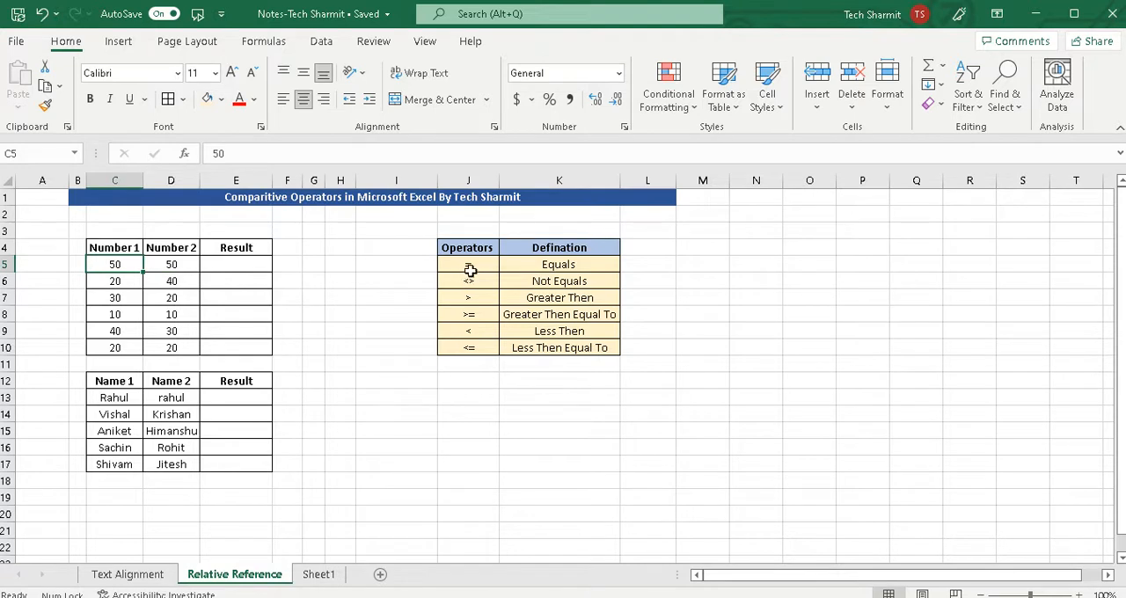
{"action": "left_click", "coordinate": [227, 265]}
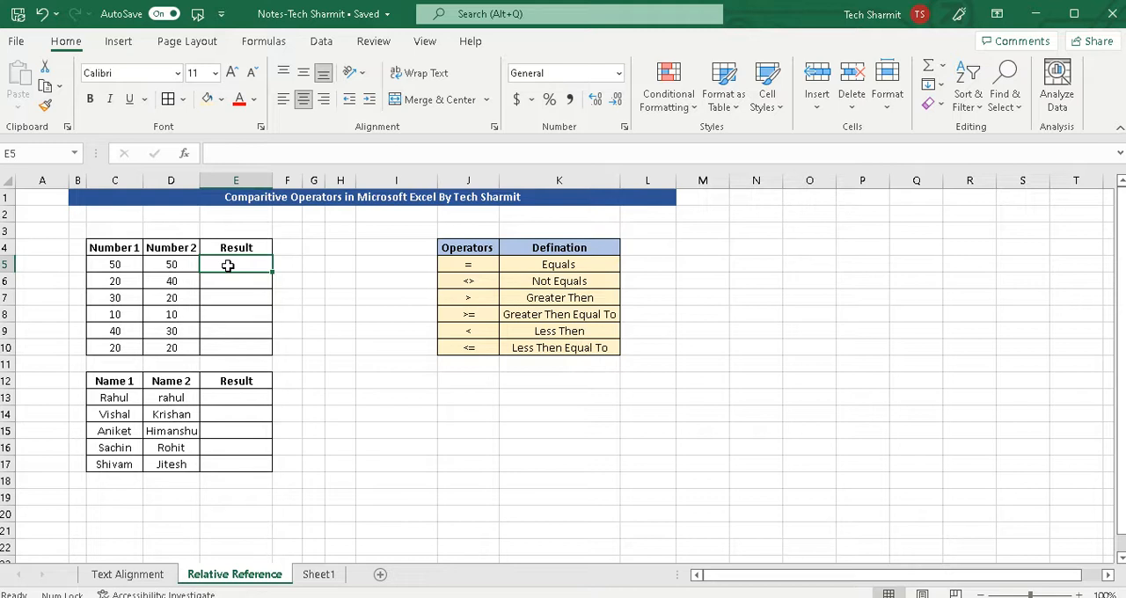
{"action": "type", "text": "="}
{"action": "left_click", "coordinate": [120, 264]}
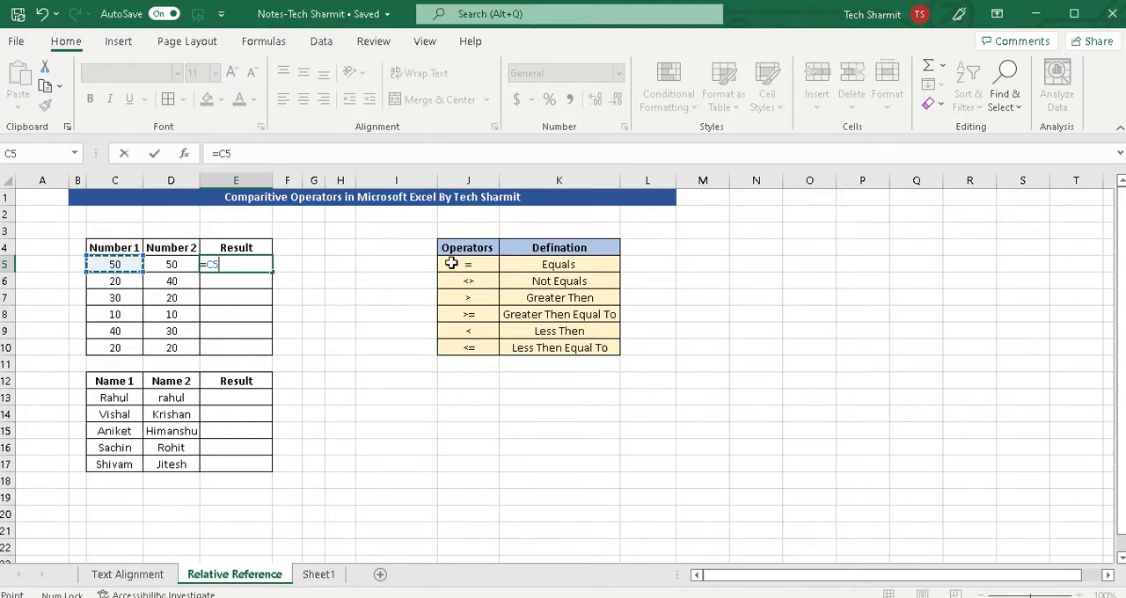
{"action": "type", "text": "="}
{"action": "left_click", "coordinate": [179, 264]}
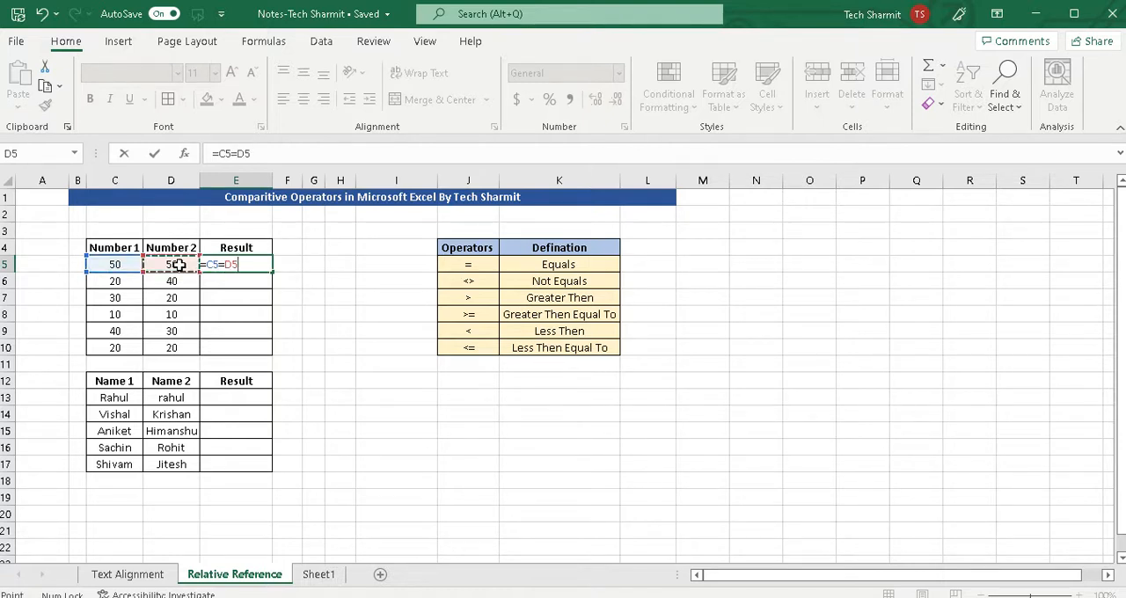
{"action": "key", "text": "Return"}
{"action": "left_click", "coordinate": [246, 265]}
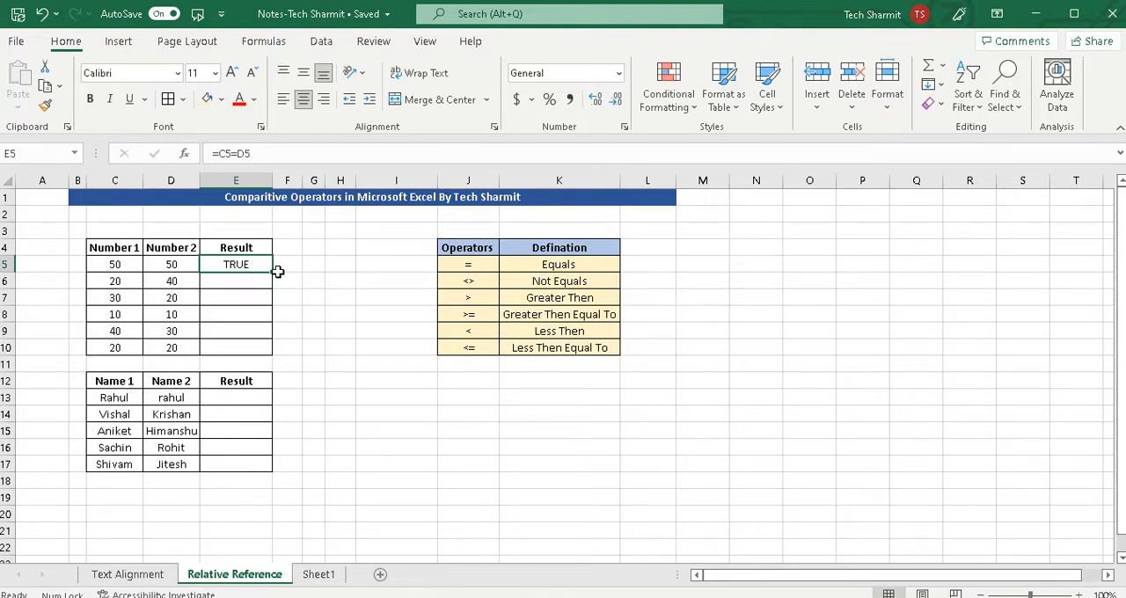
{"action": "left_click", "coordinate": [115, 264]}
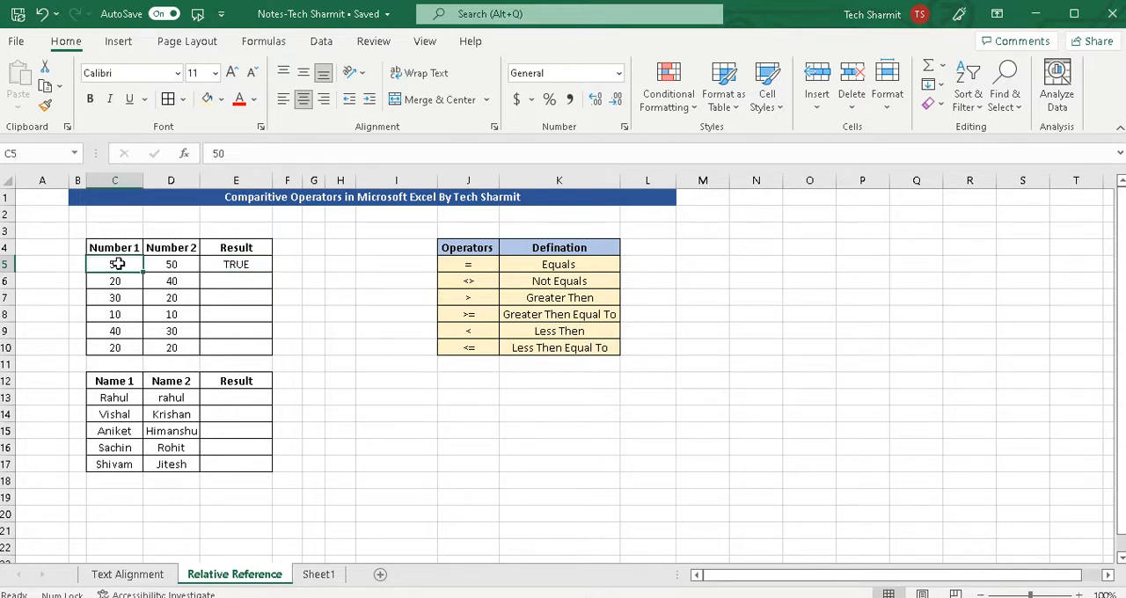
{"action": "left_click", "coordinate": [170, 270]}
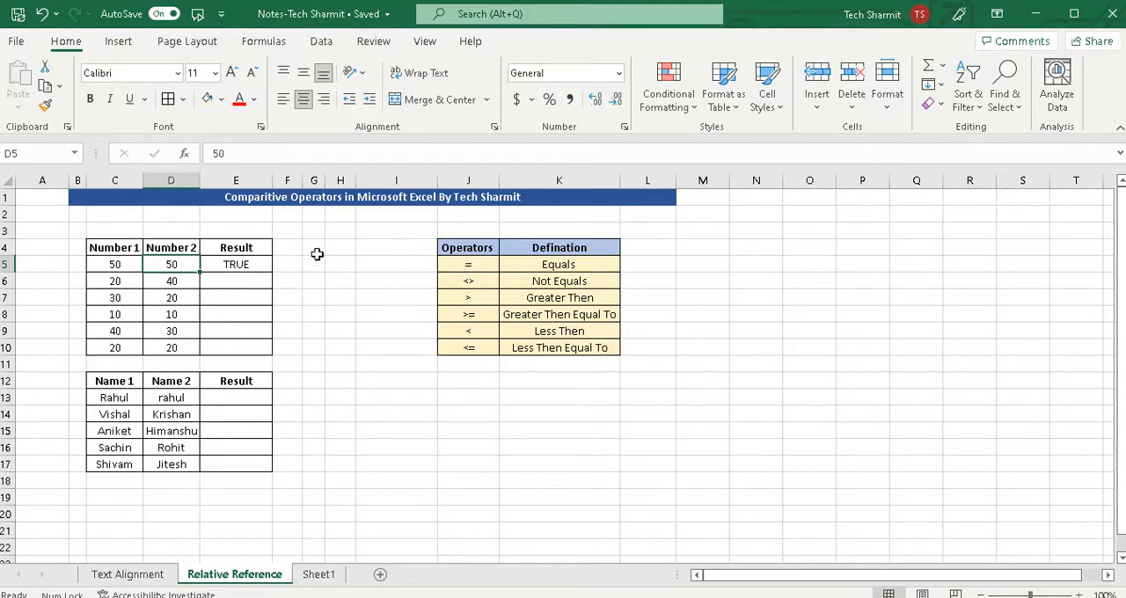
Enter the equality formula =C6=D6 in cell E6 for the second pair of numbers.
{"action": "left_click", "coordinate": [123, 280]}
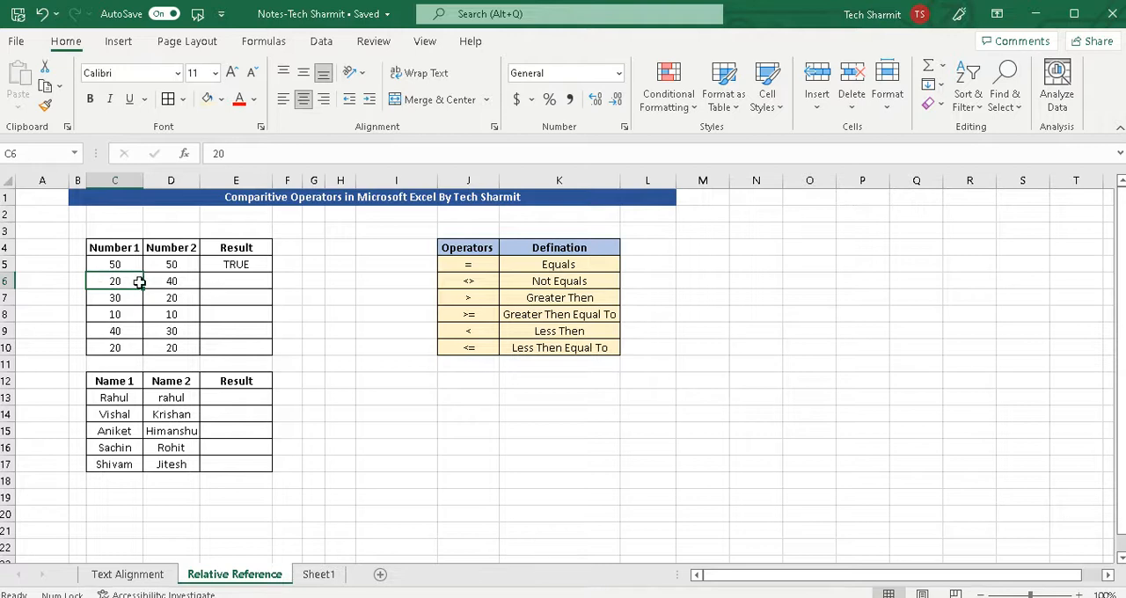
{"action": "left_click", "coordinate": [171, 280]}
{"action": "left_click", "coordinate": [224, 281]}
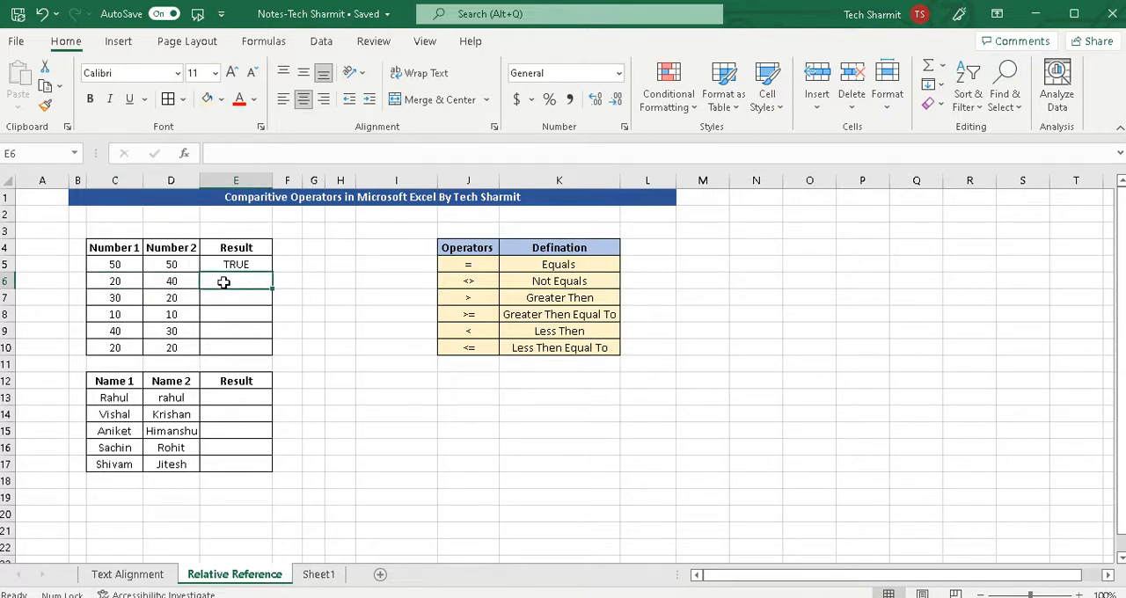
{"action": "type", "text": "="}
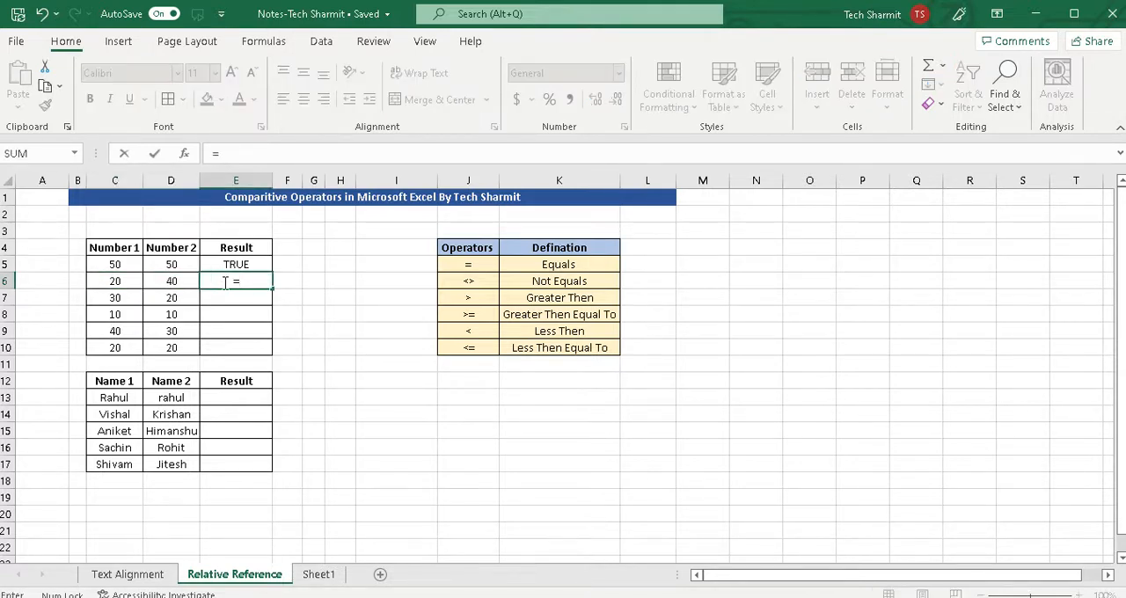
{"action": "left_click", "coordinate": [120, 280]}
{"action": "type", "text": "="}
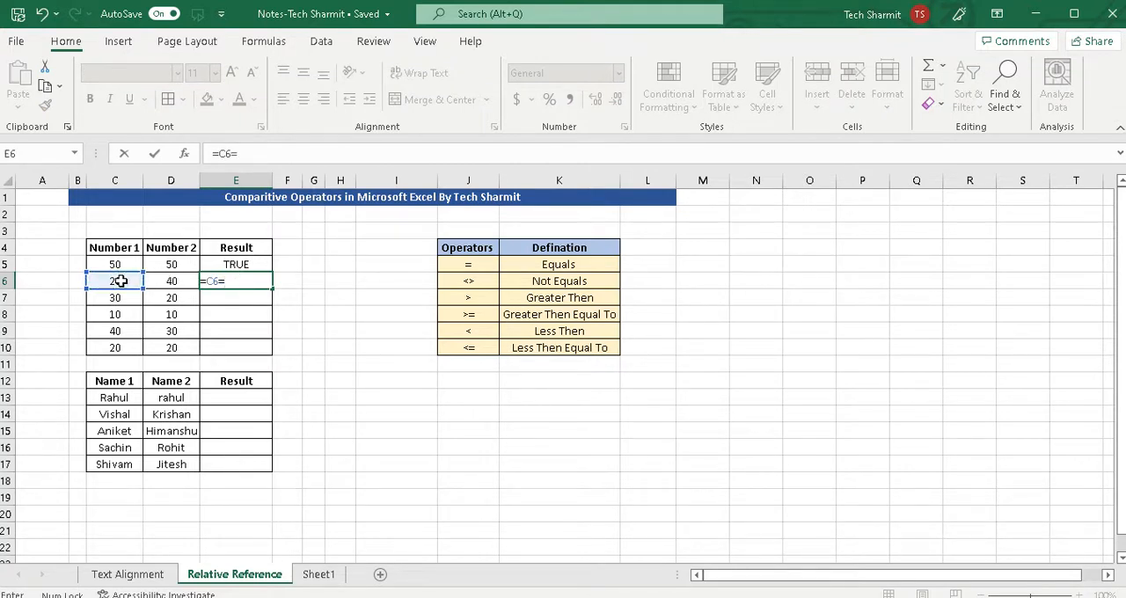
{"action": "left_click", "coordinate": [171, 281]}
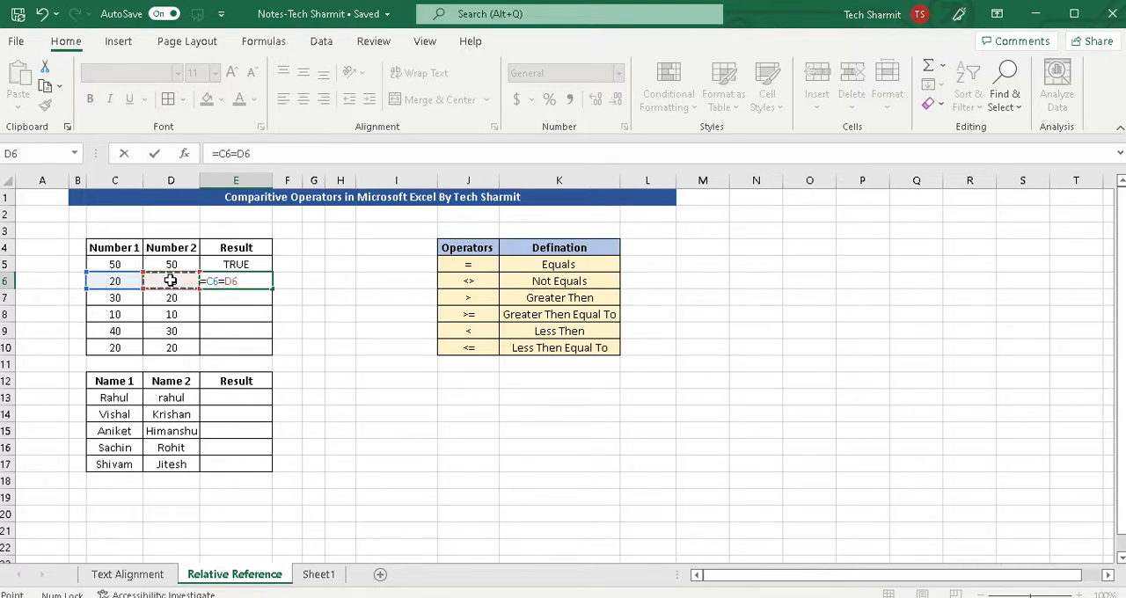
{"action": "key", "text": "ctrl+Return"}
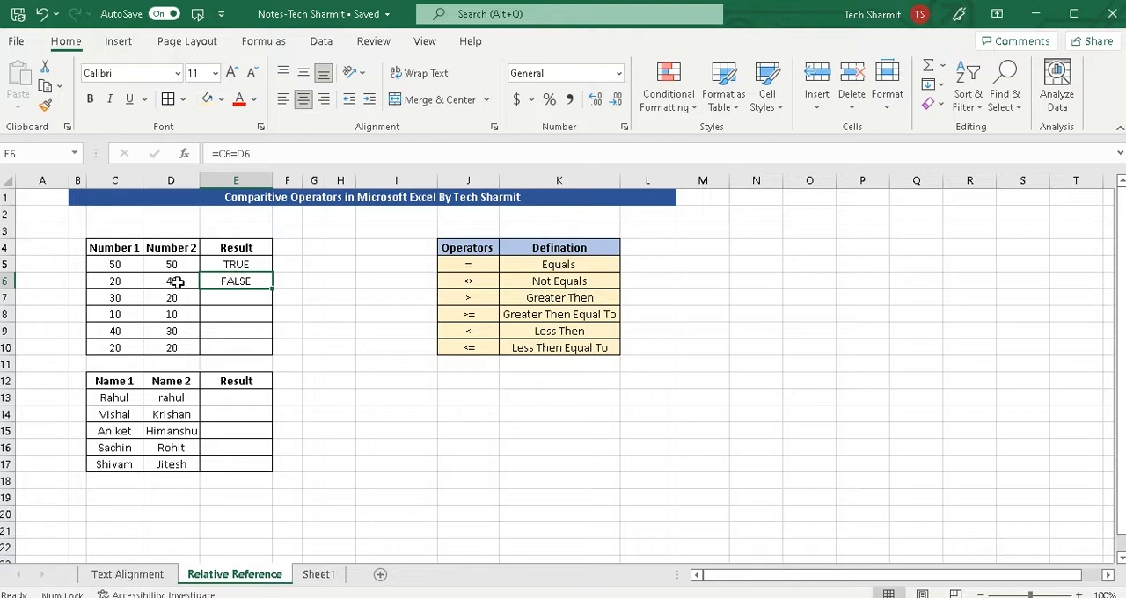
Restore the value 40 in cell D6 and clear the equality formula from cell E6.
{"action": "left_click", "coordinate": [177, 282]}
{"action": "key", "text": "BackSpace"}
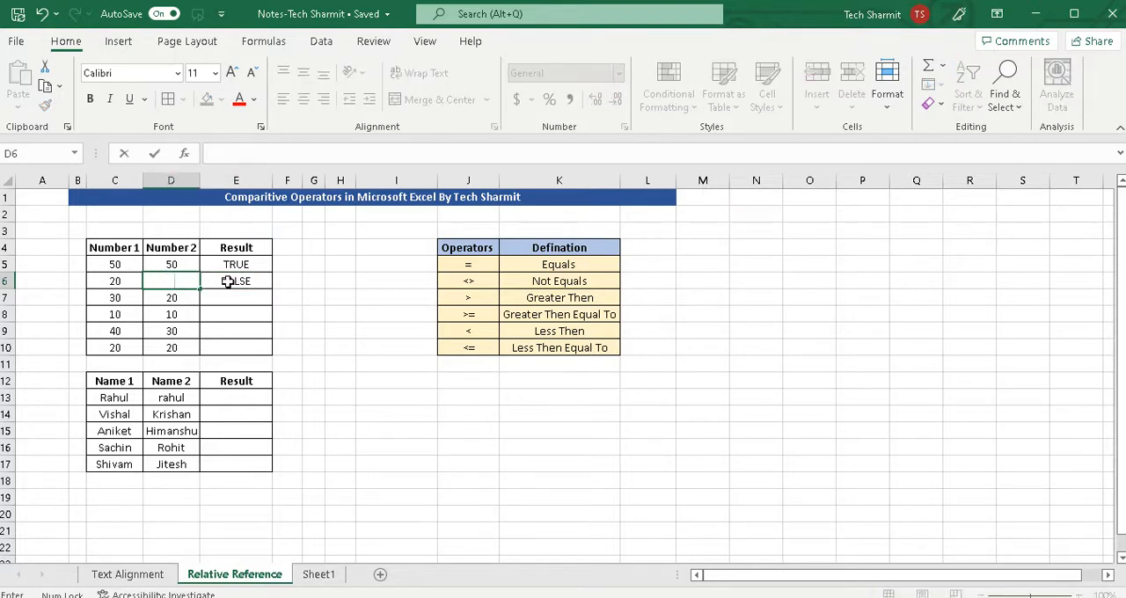
{"action": "type", "text": "40"}
{"action": "left_click", "coordinate": [264, 306]}
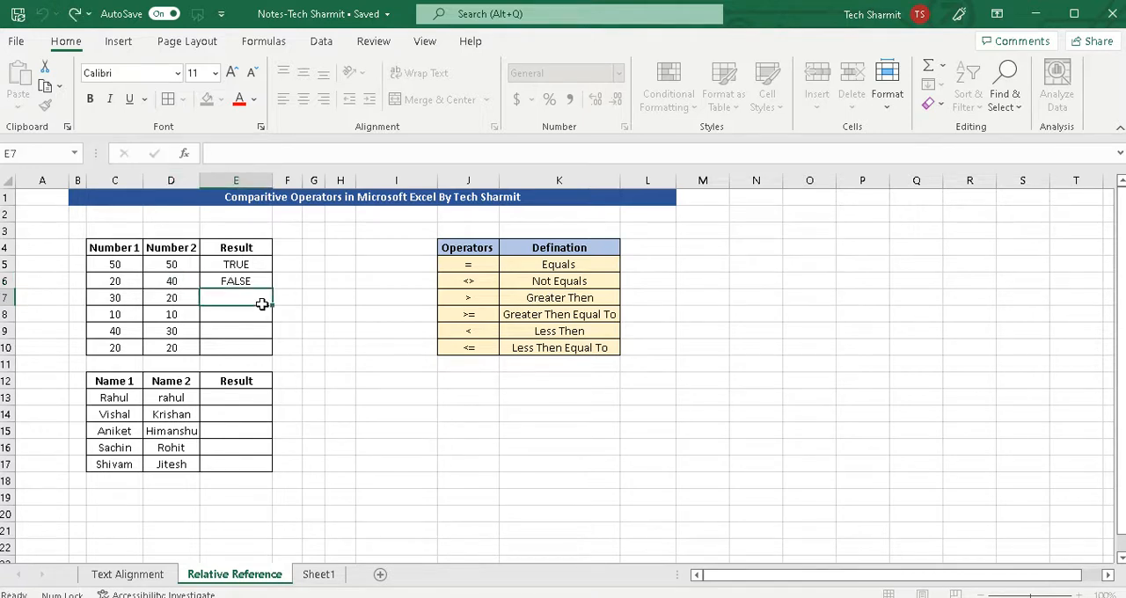
{"action": "left_click", "coordinate": [227, 281]}
{"action": "key", "text": "BackSpace"}
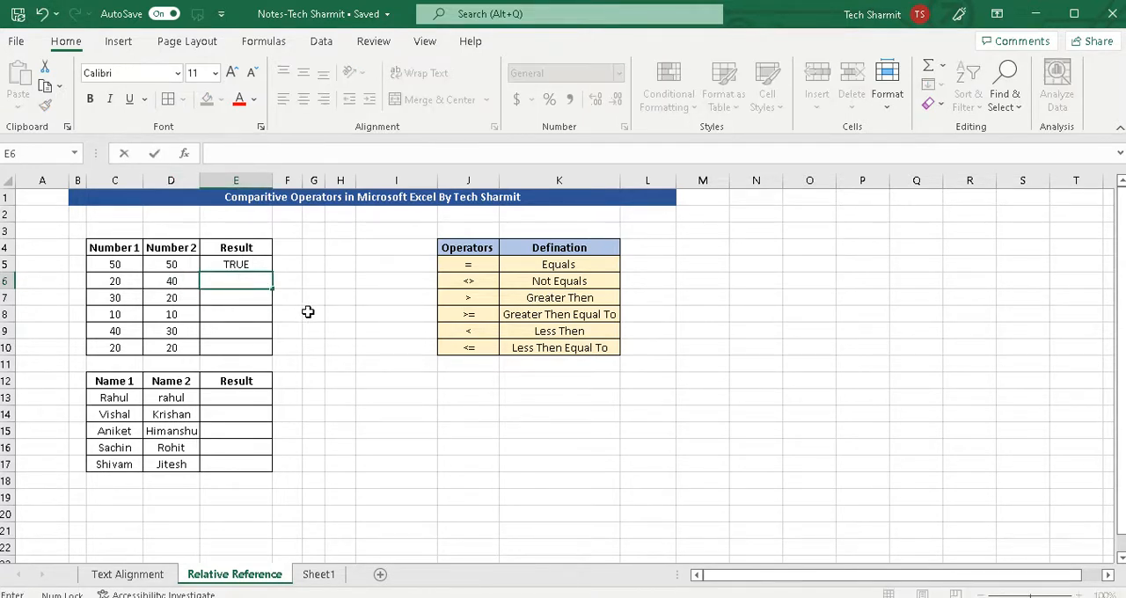
Enter the not-equal formula =C6<>D6 in cell E6 and check it against the two compared numbers.
{"action": "left_click", "coordinate": [466, 282]}
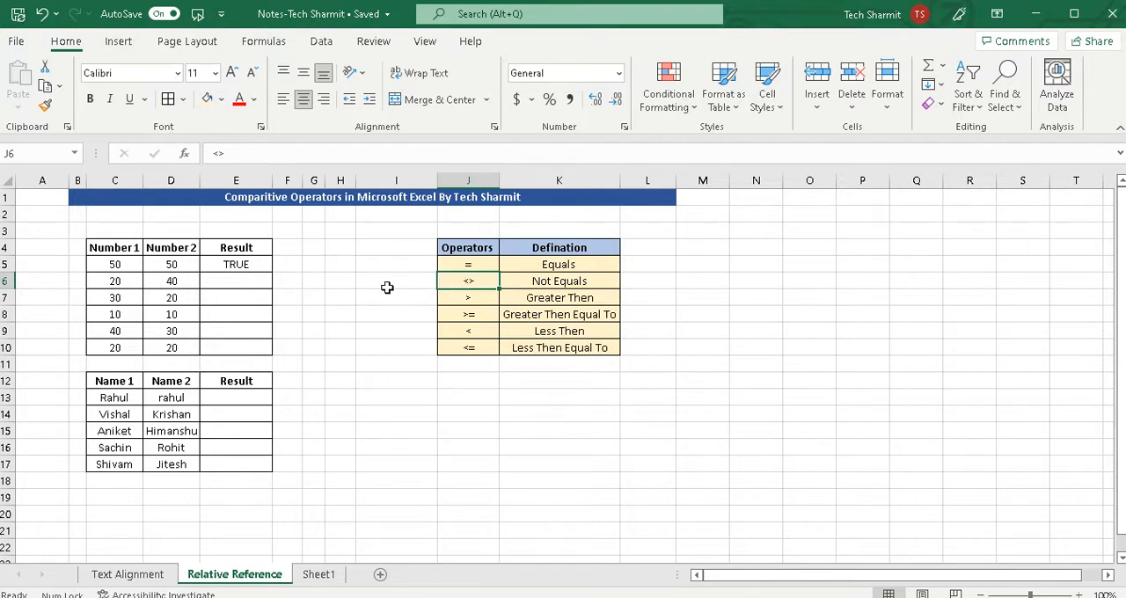
{"action": "left_click", "coordinate": [235, 280]}
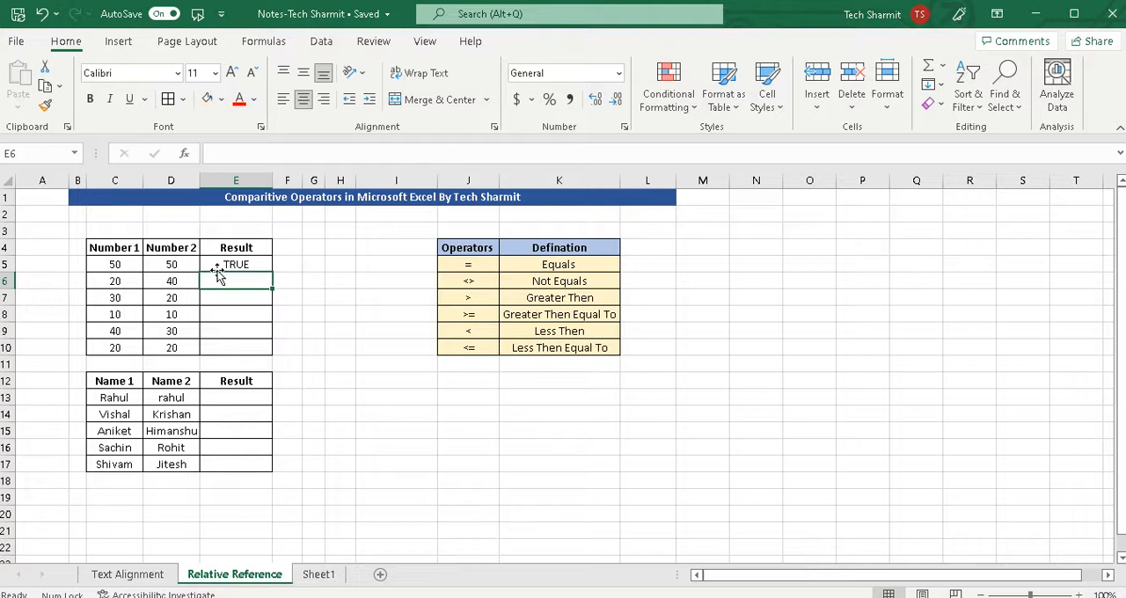
{"action": "type", "text": "="}
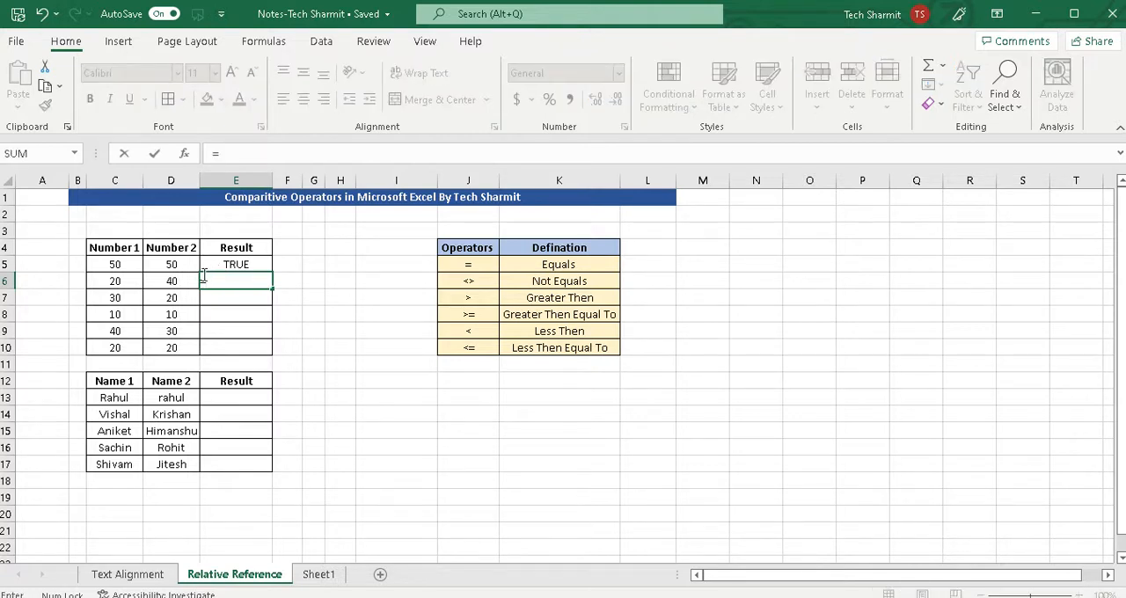
{"action": "left_click", "coordinate": [122, 281]}
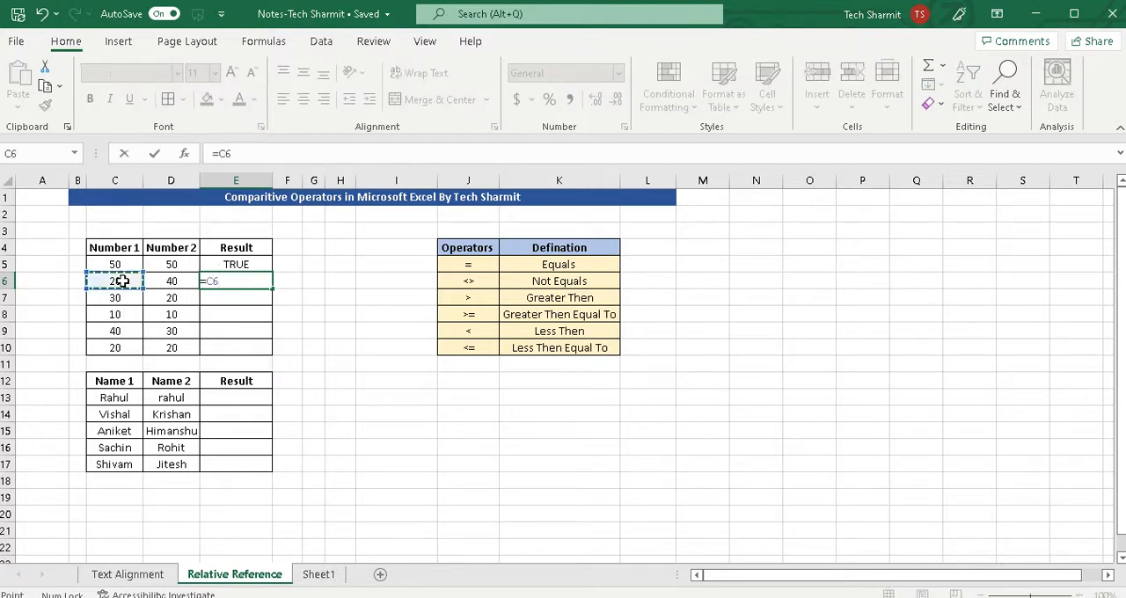
{"action": "type", "text": "<>"}
{"action": "left_click", "coordinate": [174, 283]}
{"action": "key", "text": "Return"}
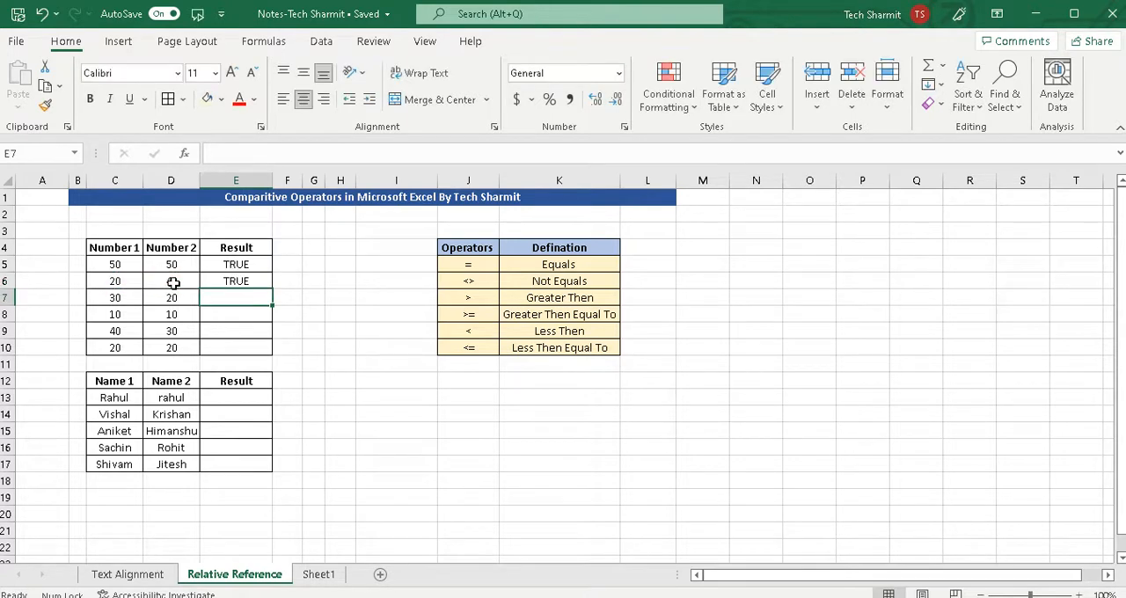
{"action": "left_click", "coordinate": [246, 286]}
{"action": "left_click", "coordinate": [118, 283]}
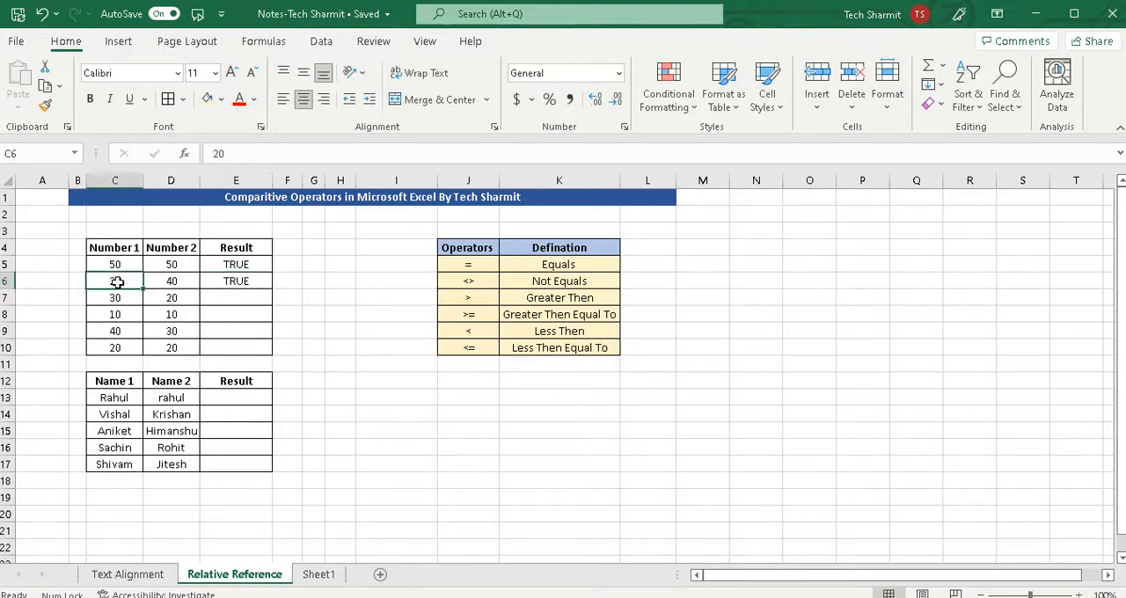
{"action": "left_click", "coordinate": [172, 284]}
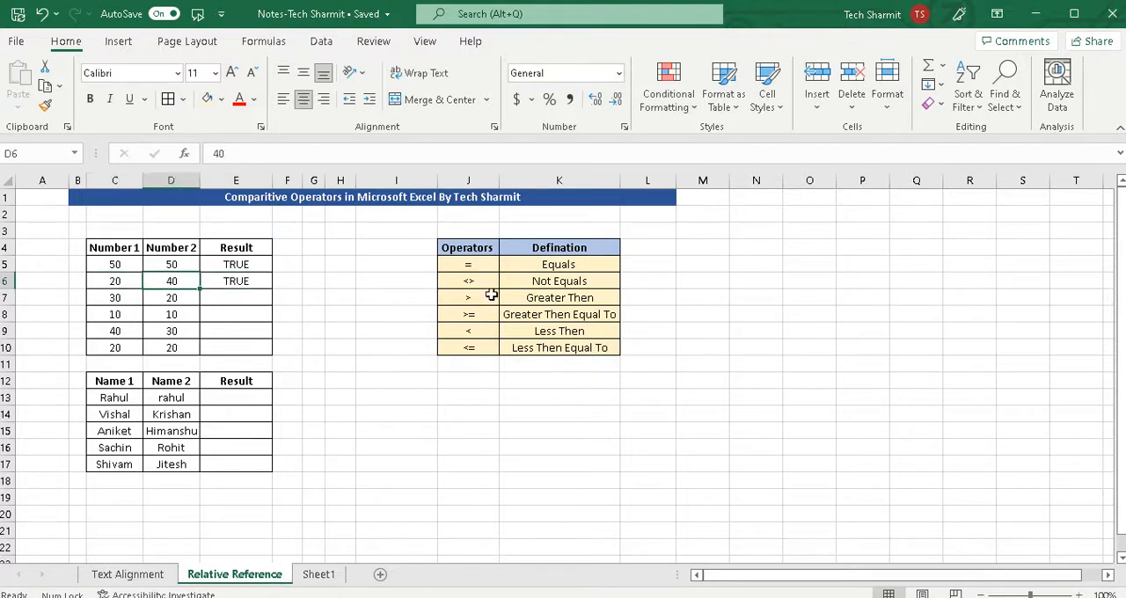
{"action": "left_click", "coordinate": [468, 282]}
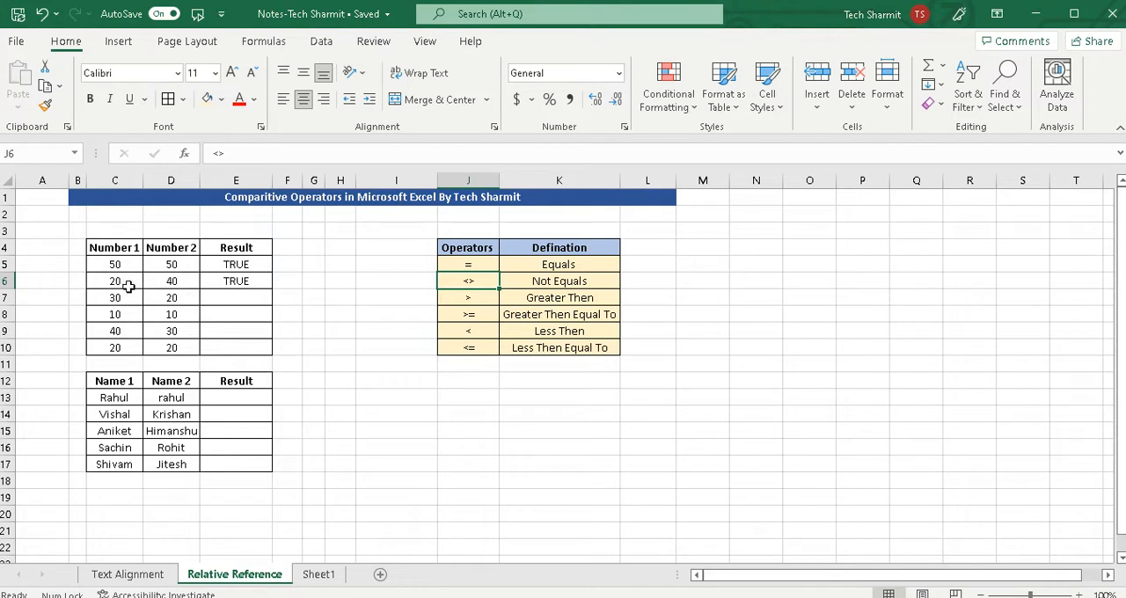
{"action": "left_click", "coordinate": [167, 284]}
{"action": "left_click", "coordinate": [223, 287]}
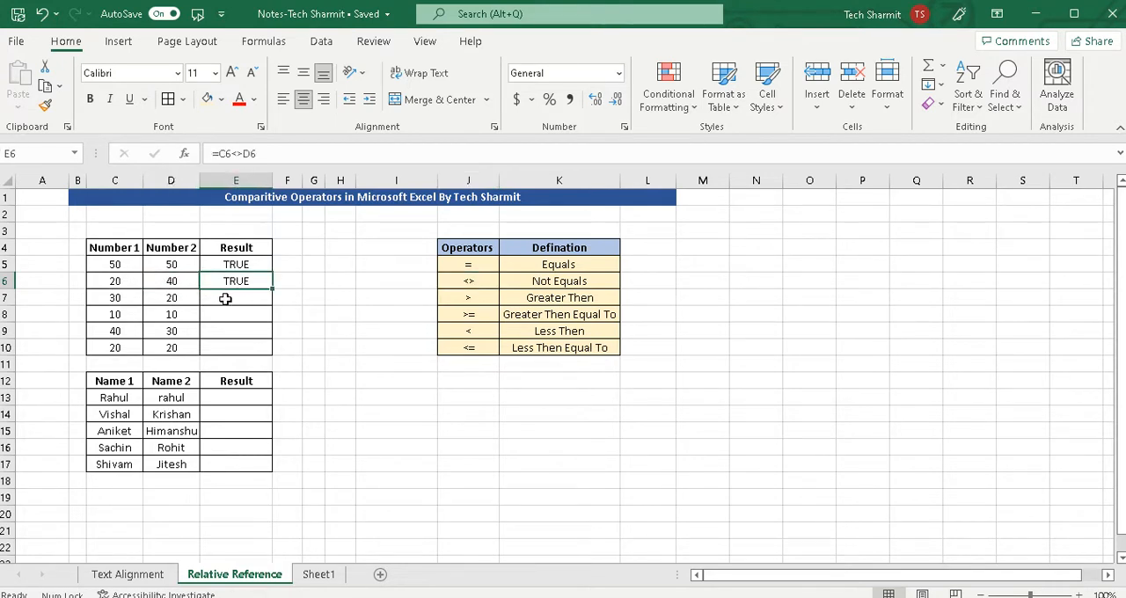
Enter the greater-than formula =C7>D7 in cell E7 and check it against the two compared numbers.
{"action": "left_click", "coordinate": [123, 299]}
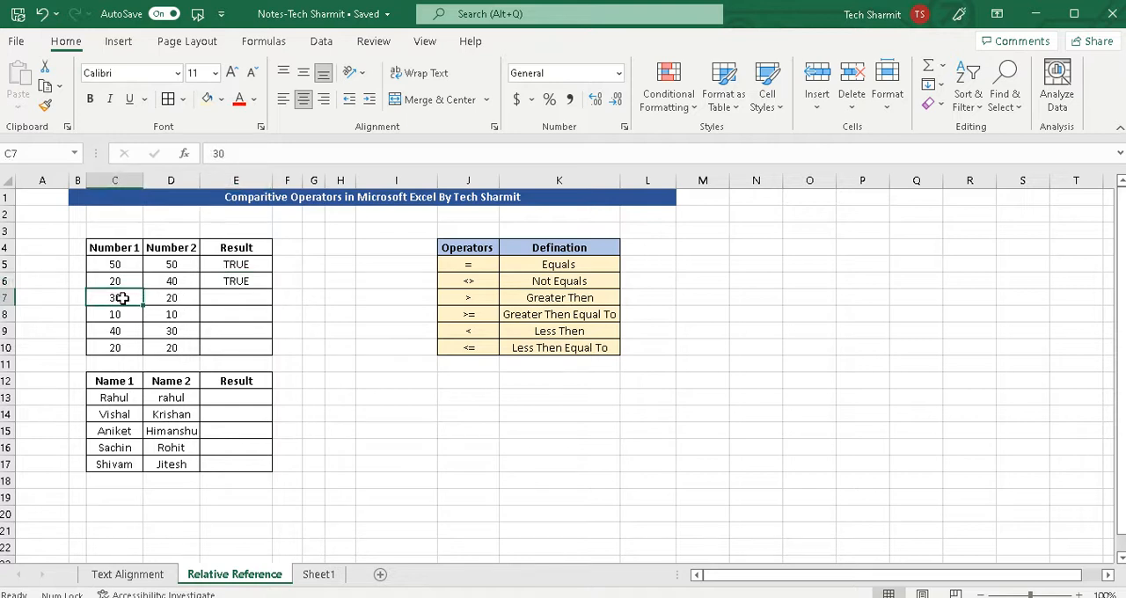
{"action": "left_click", "coordinate": [172, 299]}
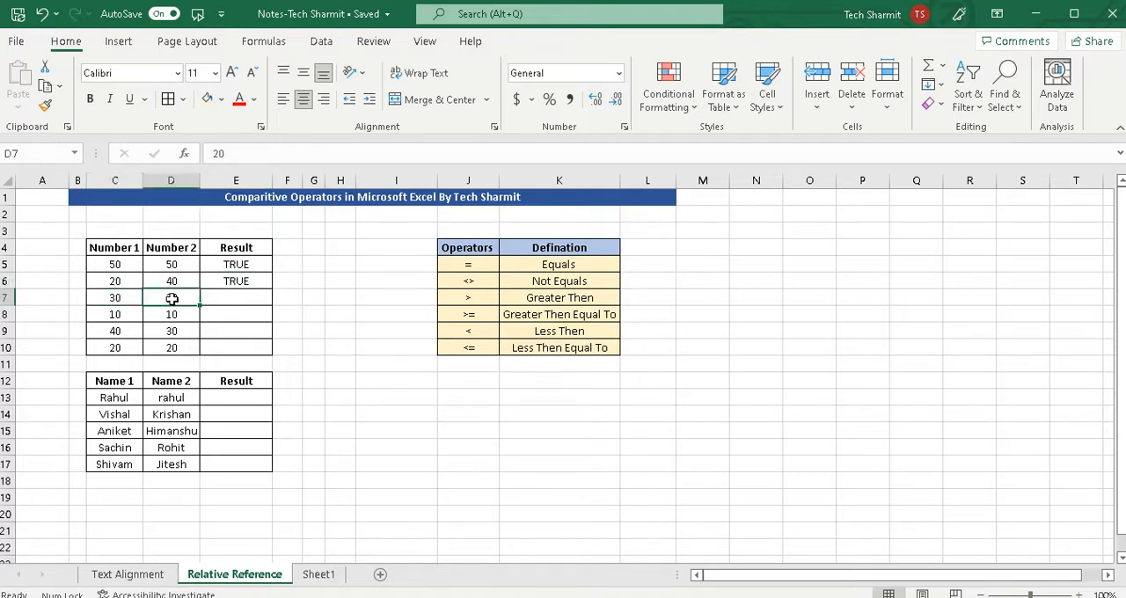
{"action": "left_click", "coordinate": [227, 300]}
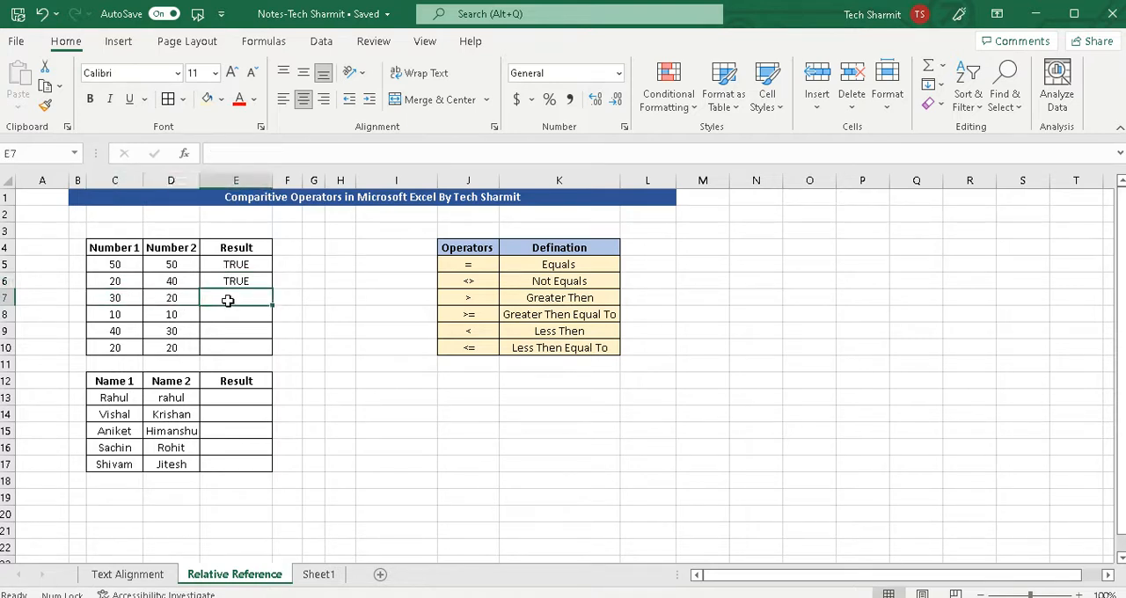
{"action": "type", "text": "="}
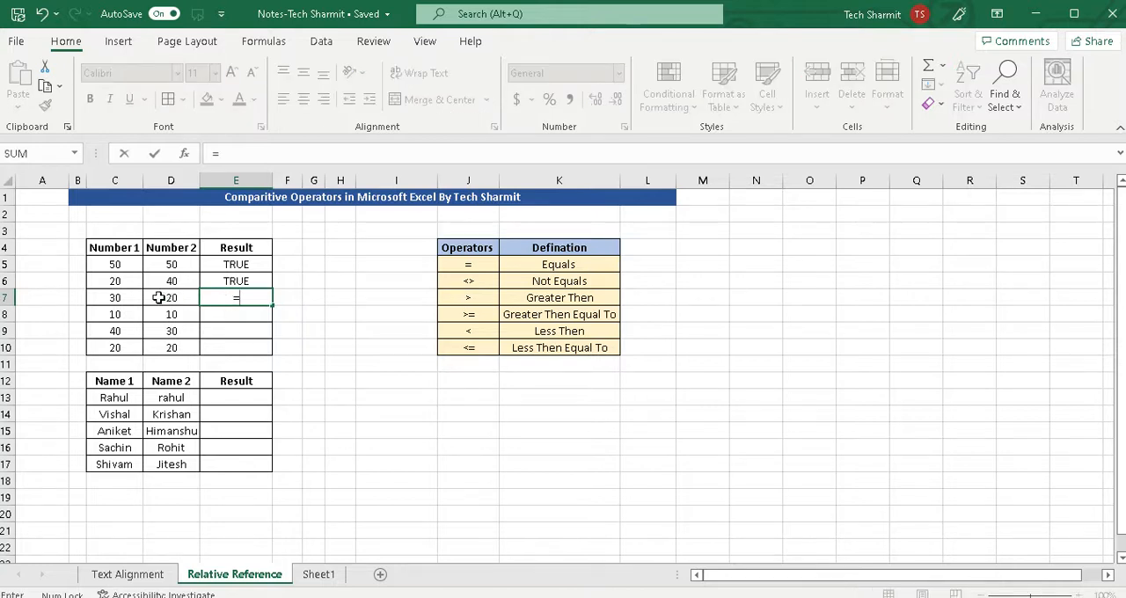
{"action": "left_click", "coordinate": [118, 298]}
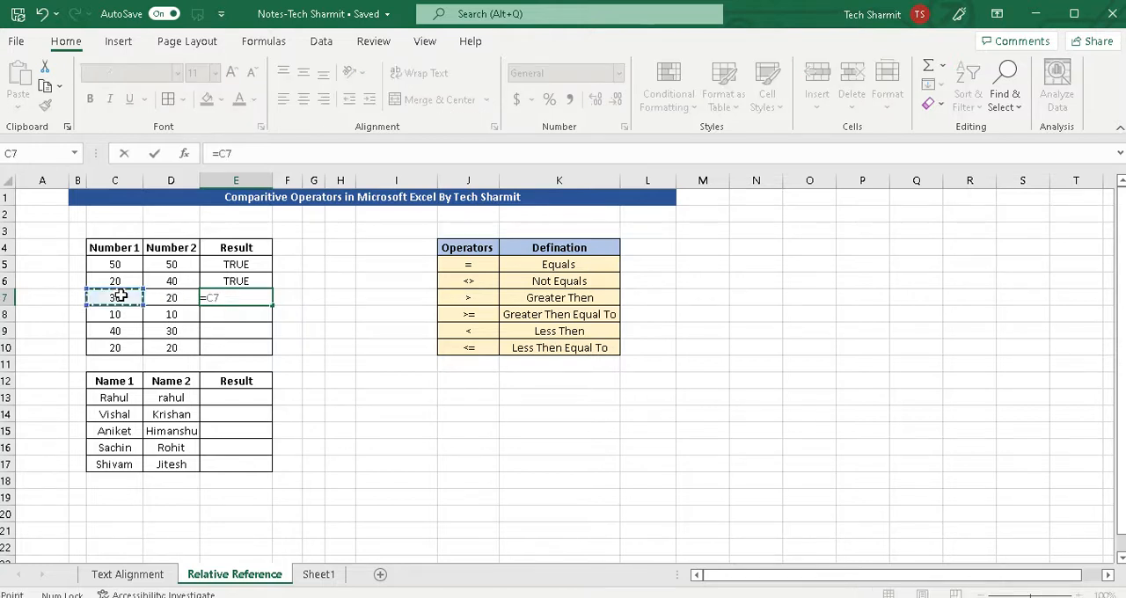
{"action": "type", "text": ">"}
{"action": "left_click", "coordinate": [178, 299]}
{"action": "key", "text": "Return"}
{"action": "left_click", "coordinate": [234, 297]}
{"action": "left_click", "coordinate": [118, 297]}
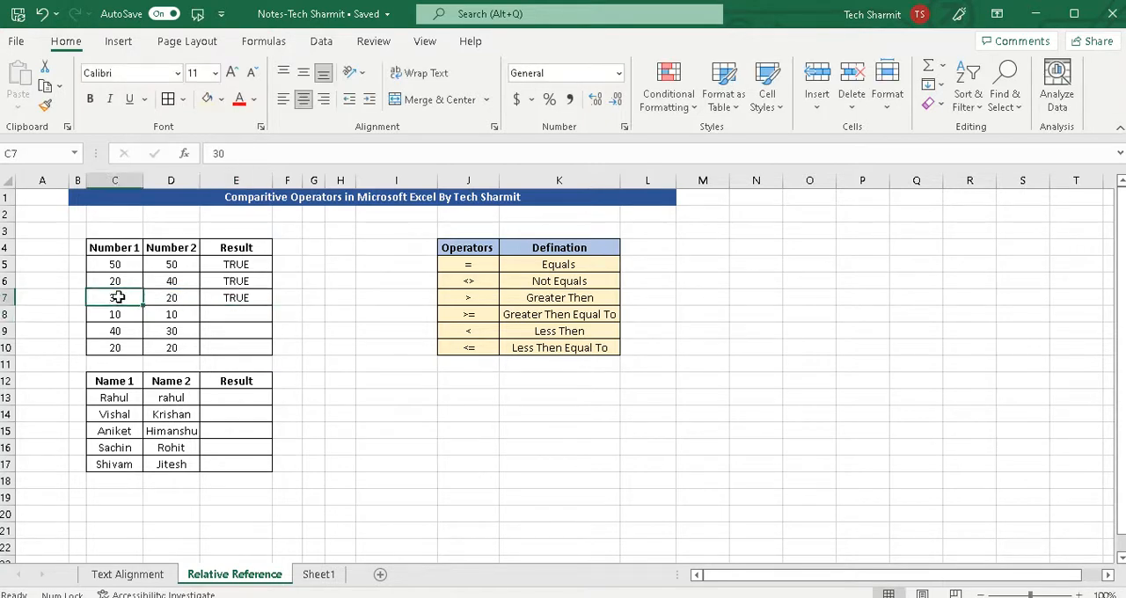
{"action": "left_click", "coordinate": [174, 299]}
Replace the formula in cell E7 with the reversed comparison =D7>C7 and check it against both numbers.
{"action": "left_click", "coordinate": [228, 300]}
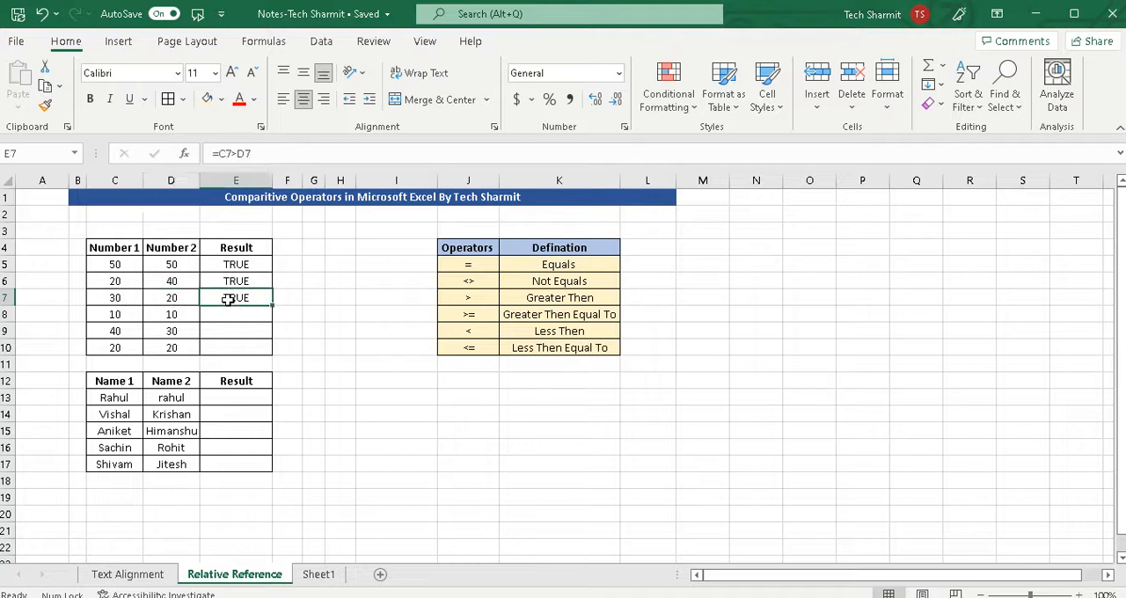
{"action": "key", "text": "BackSpace"}
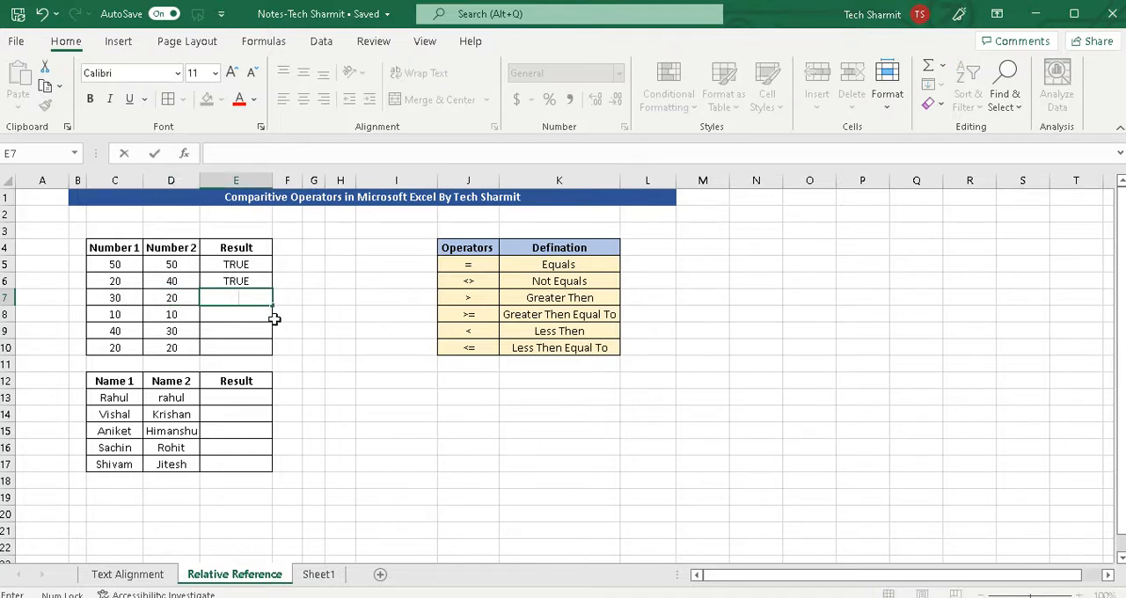
{"action": "left_click", "coordinate": [314, 278]}
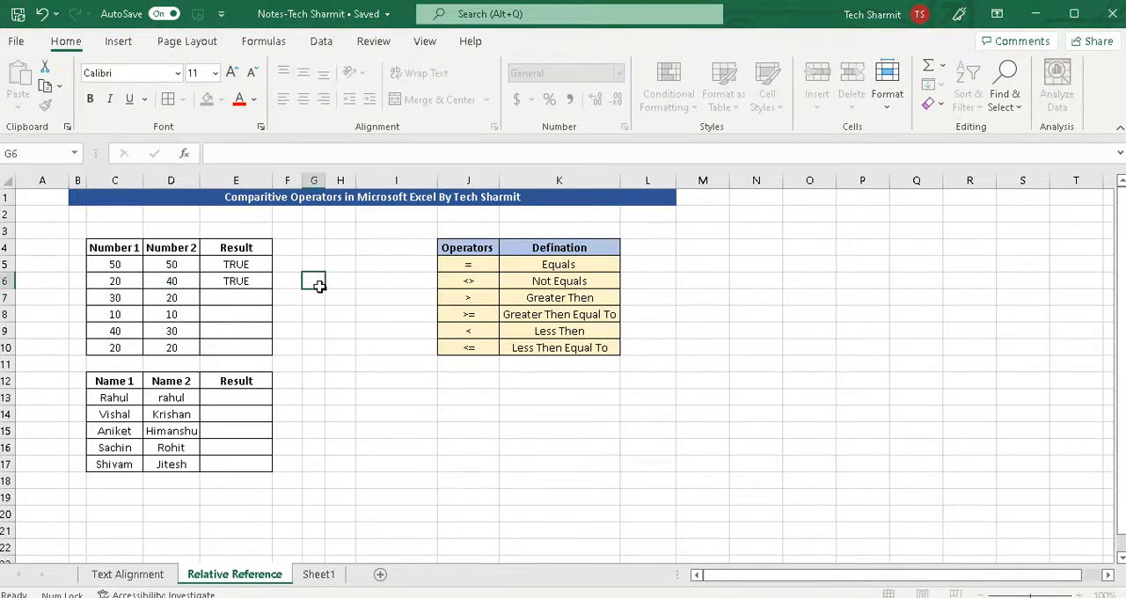
{"action": "left_click", "coordinate": [239, 297]}
{"action": "type", "text": "="}
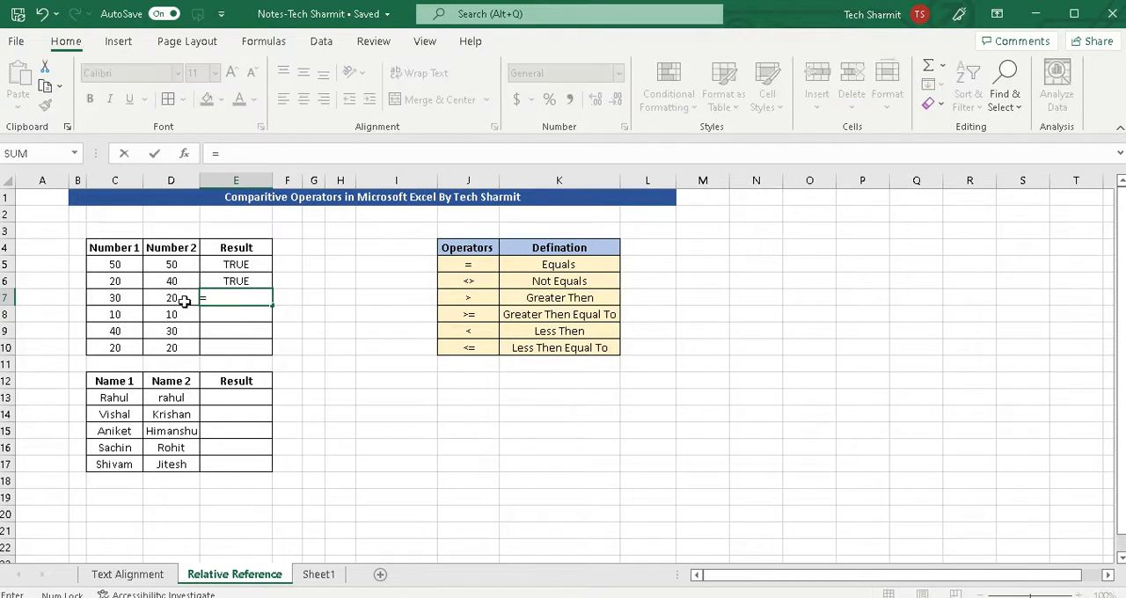
{"action": "left_click", "coordinate": [179, 298]}
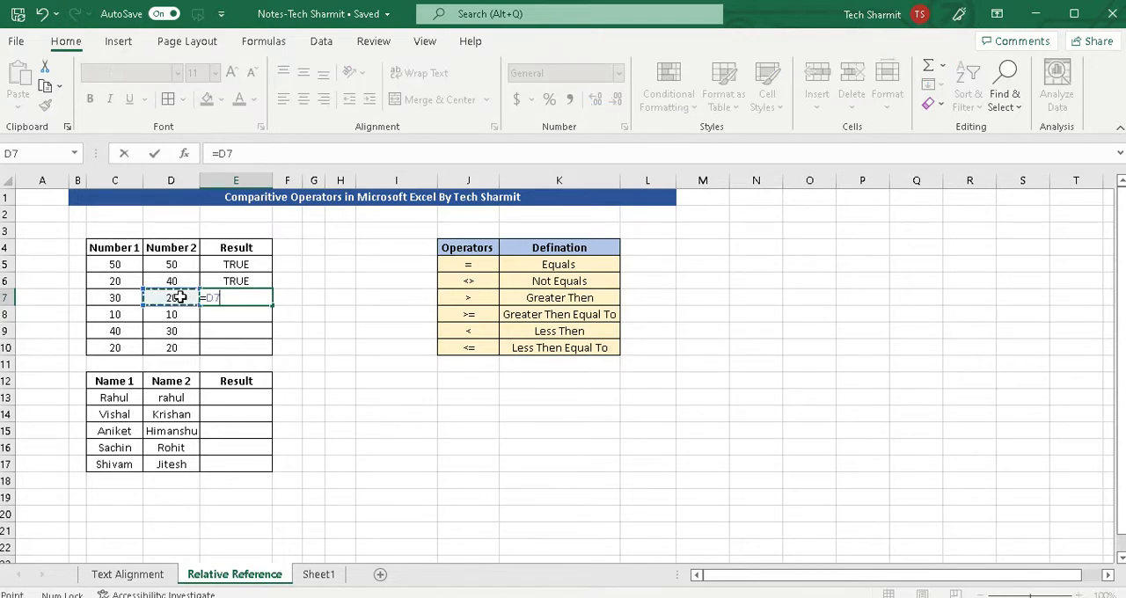
{"action": "type", "text": ">"}
{"action": "left_click", "coordinate": [116, 298]}
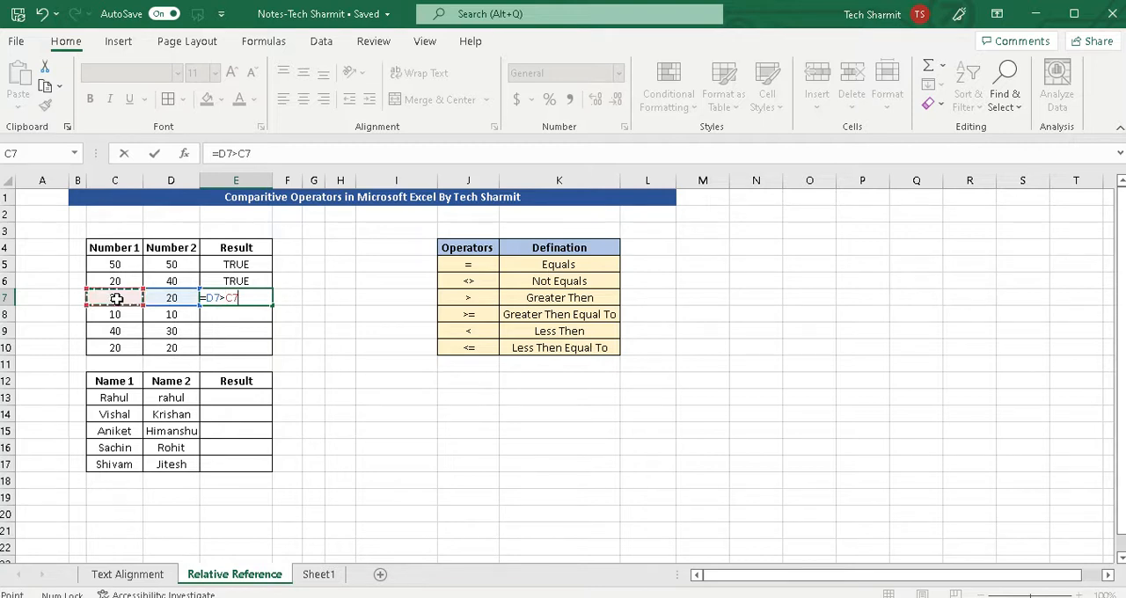
{"action": "key", "text": "Return"}
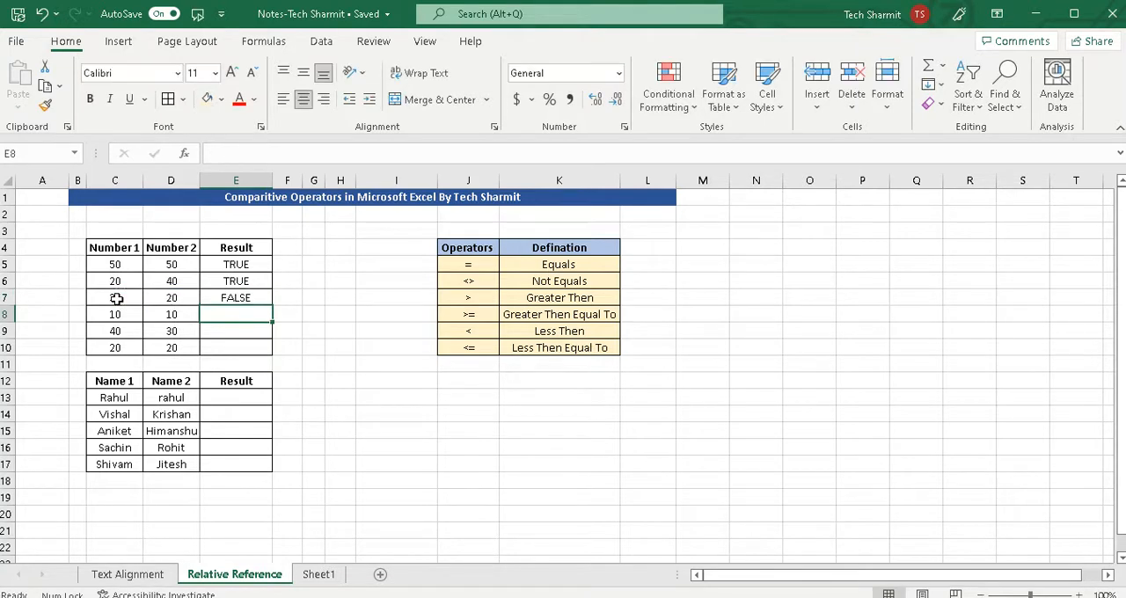
{"action": "left_click", "coordinate": [176, 299]}
{"action": "left_click", "coordinate": [121, 297]}
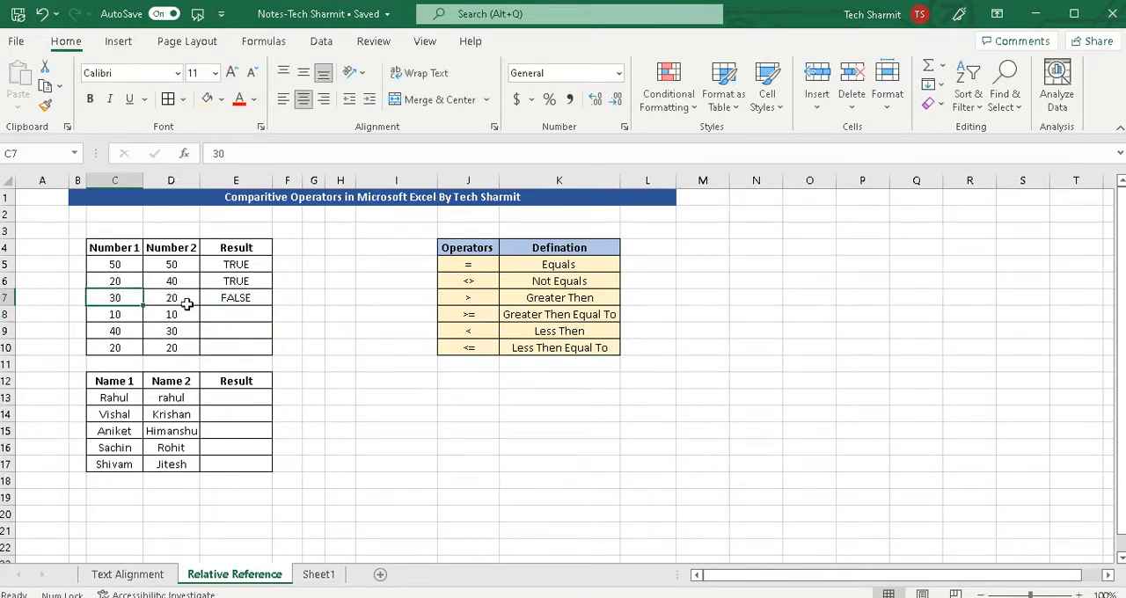
Clear the reversed comparison from cell E7 and enter the greater-than formula =C7>D7 instead.
{"action": "left_click", "coordinate": [224, 298]}
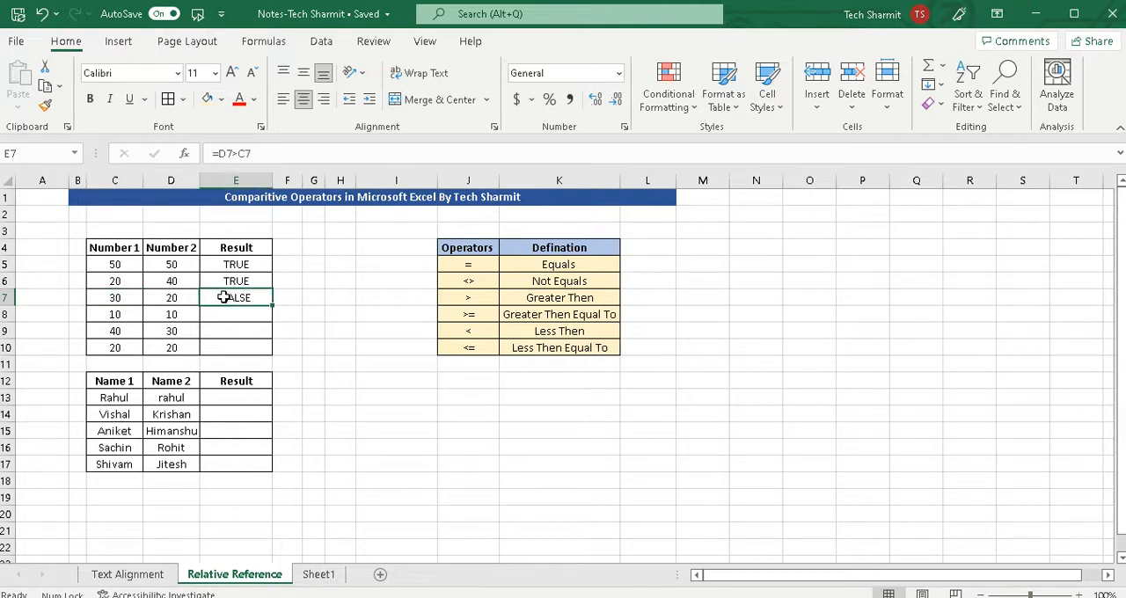
{"action": "key", "text": "BackSpace"}
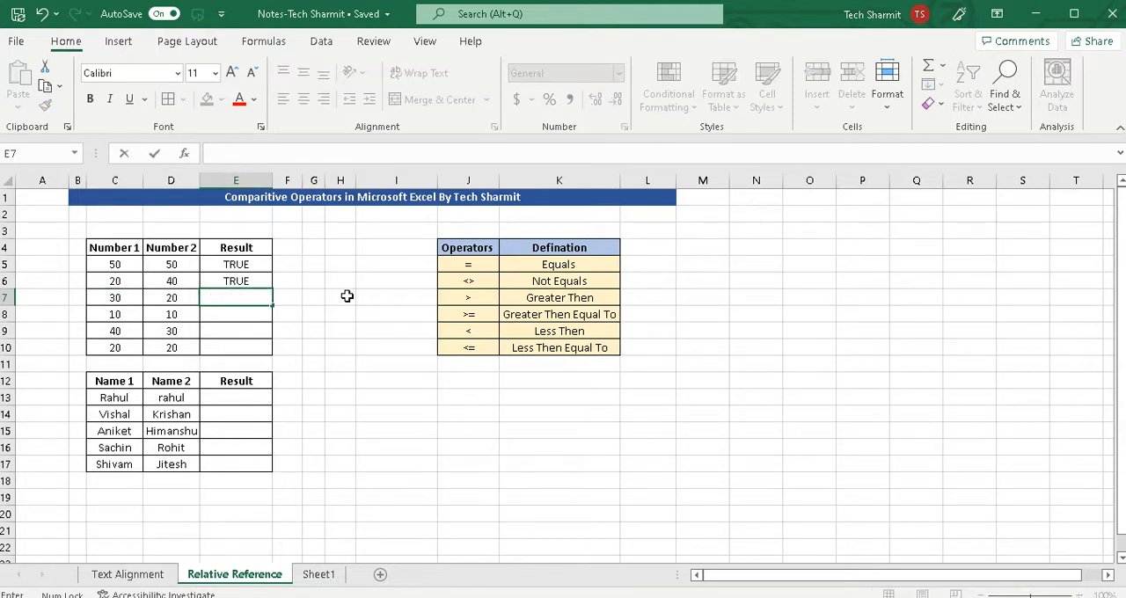
{"action": "left_click", "coordinate": [122, 297]}
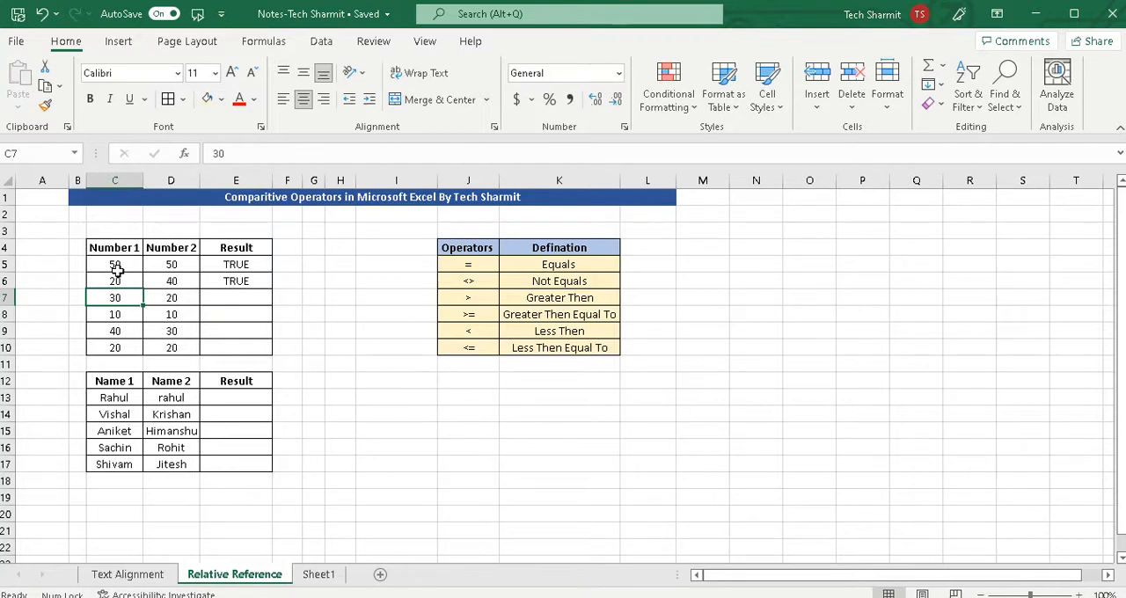
{"action": "left_click", "coordinate": [228, 298]}
{"action": "type", "text": "="}
{"action": "left_click", "coordinate": [114, 298]}
{"action": "type", "text": ">"}
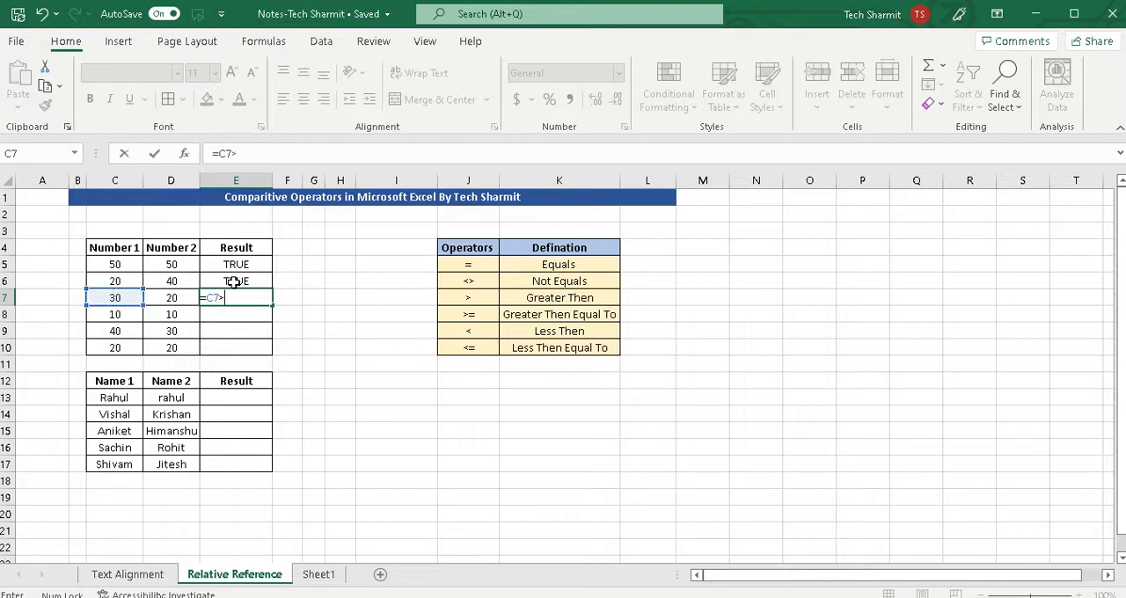
{"action": "left_click", "coordinate": [173, 297]}
{"action": "key", "text": "Return"}
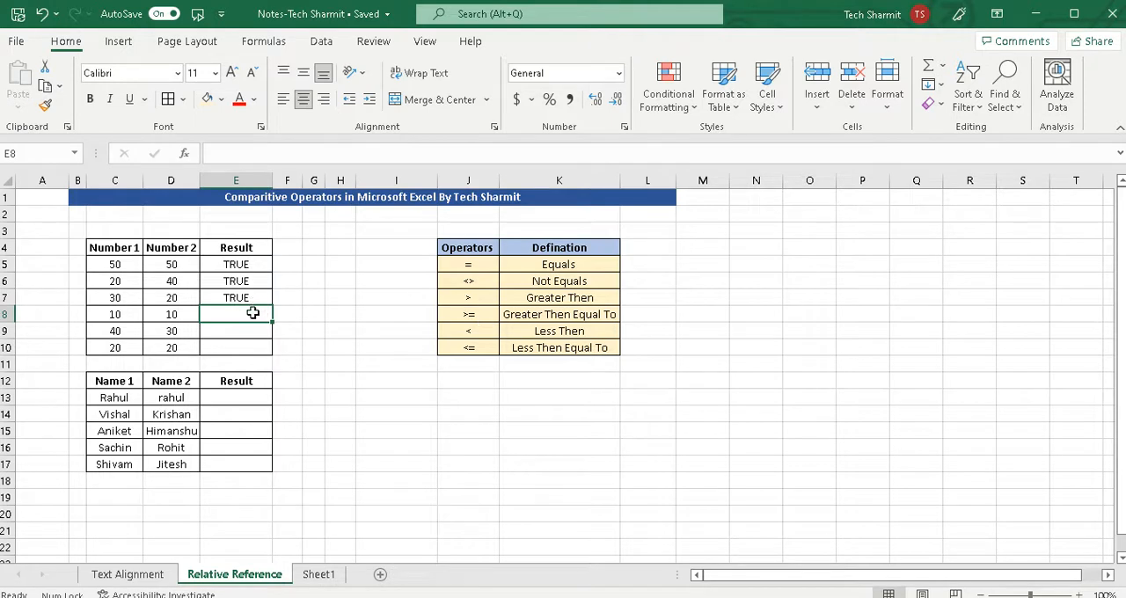
Enter the greater-than-or-equal formula =C8>=D8 in cell E8 for the fourth pair of numbers.
{"action": "type", "text": "="}
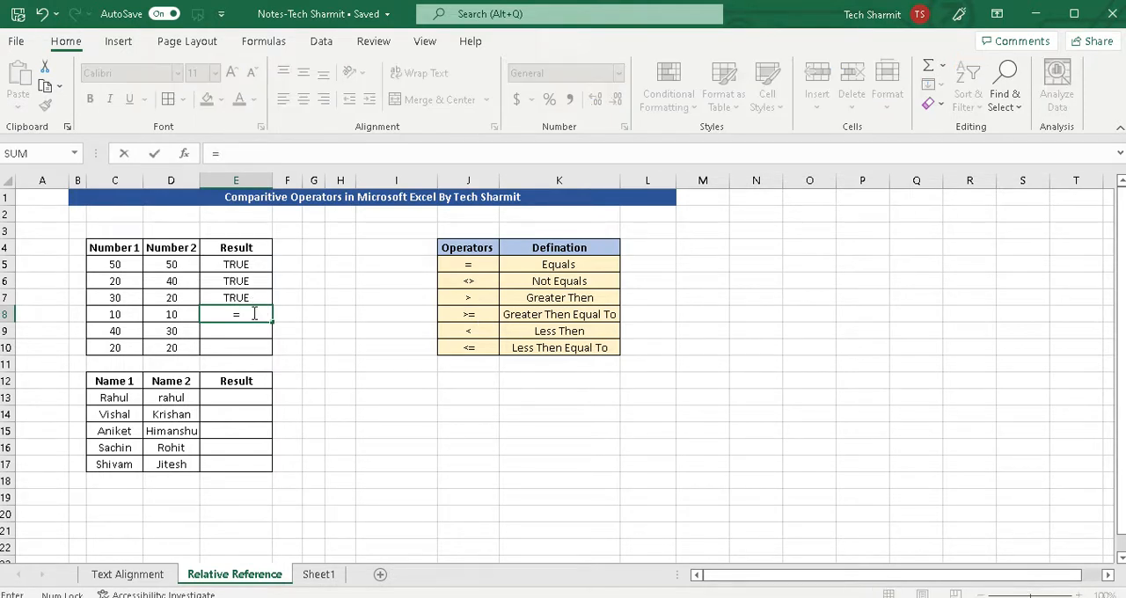
{"action": "left_click", "coordinate": [120, 320]}
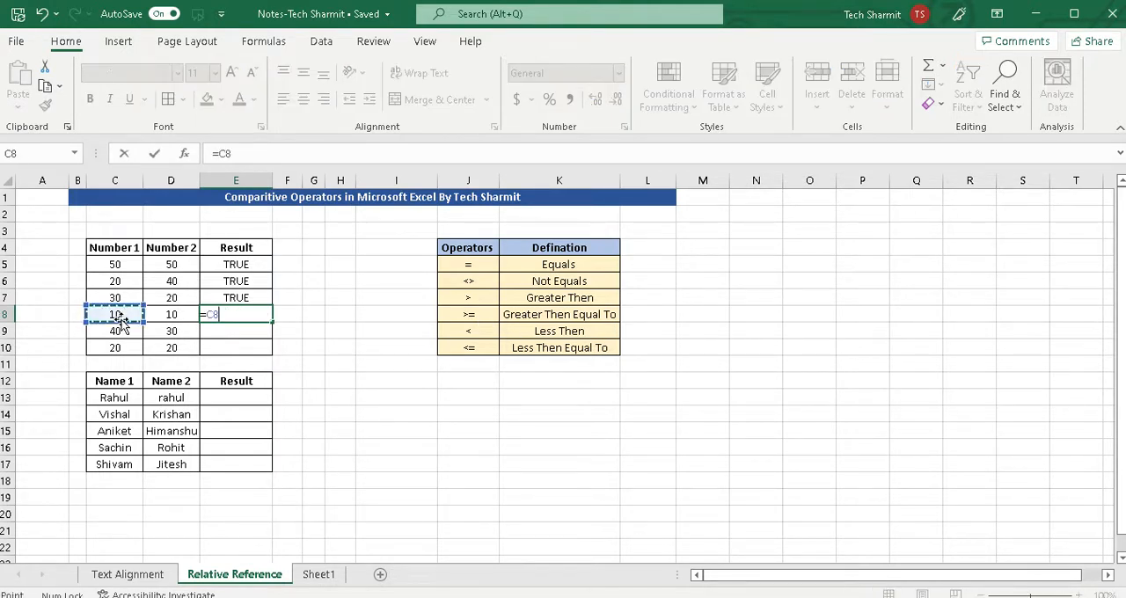
{"action": "type", "text": ">="}
{"action": "left_click", "coordinate": [179, 317]}
{"action": "key", "text": "Return"}
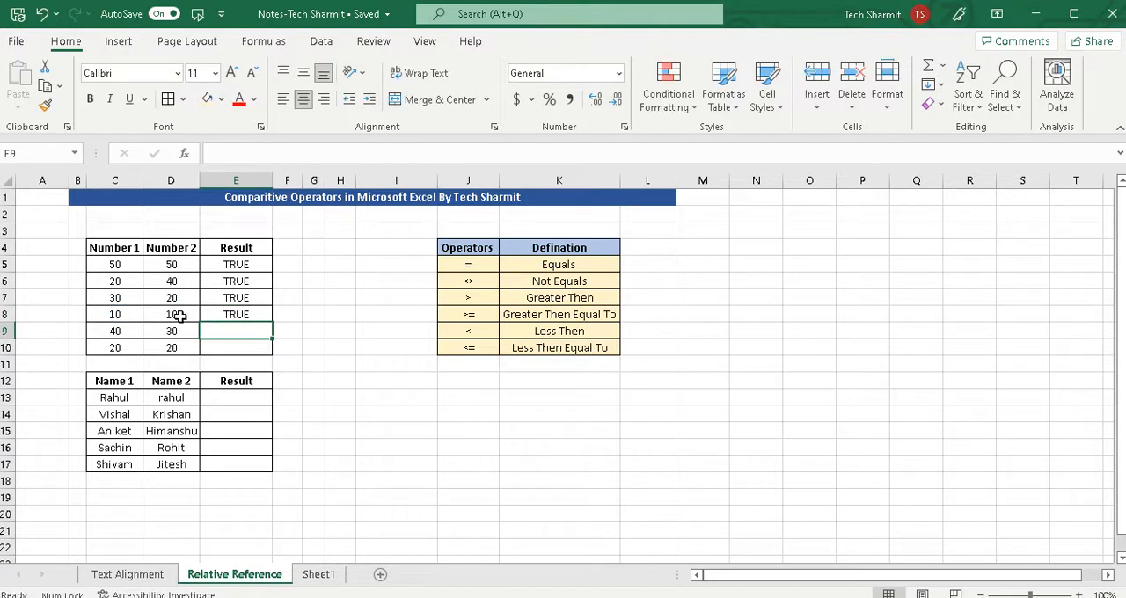
Enter the less-than formula =C9<D9 in cell E9 and check it against the two compared numbers.
{"action": "left_click", "coordinate": [490, 341]}
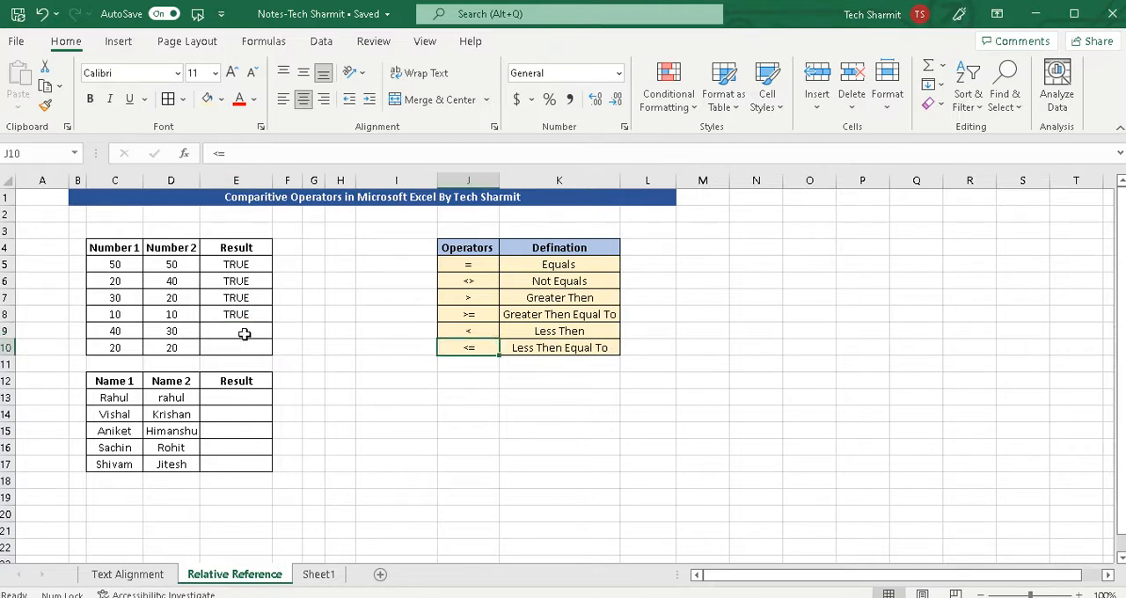
{"action": "left_click", "coordinate": [492, 330]}
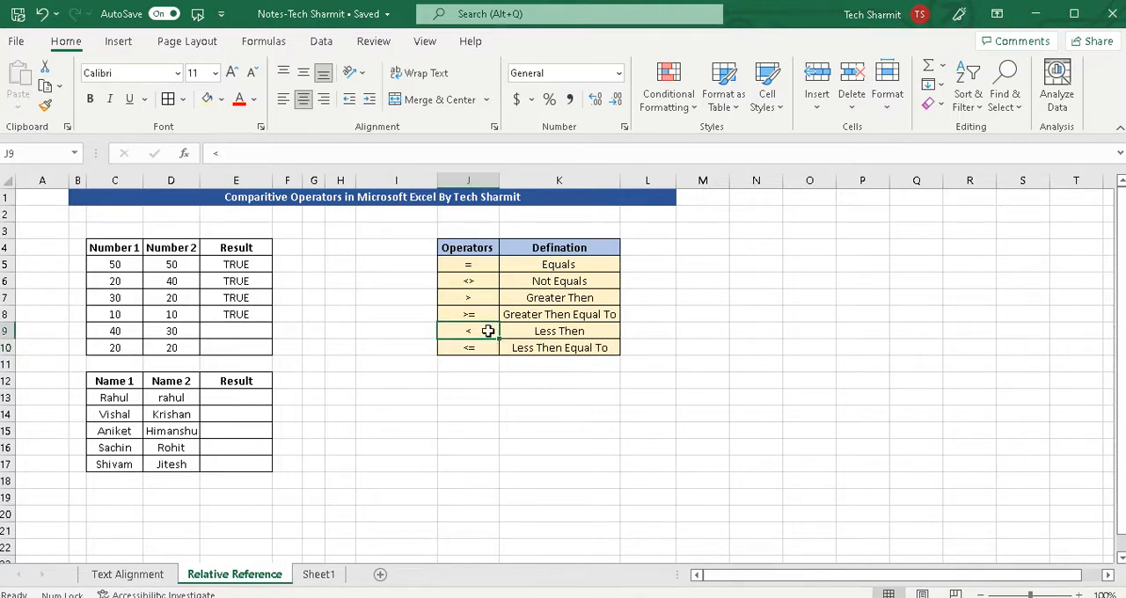
{"action": "left_click", "coordinate": [238, 330]}
{"action": "type", "text": "="}
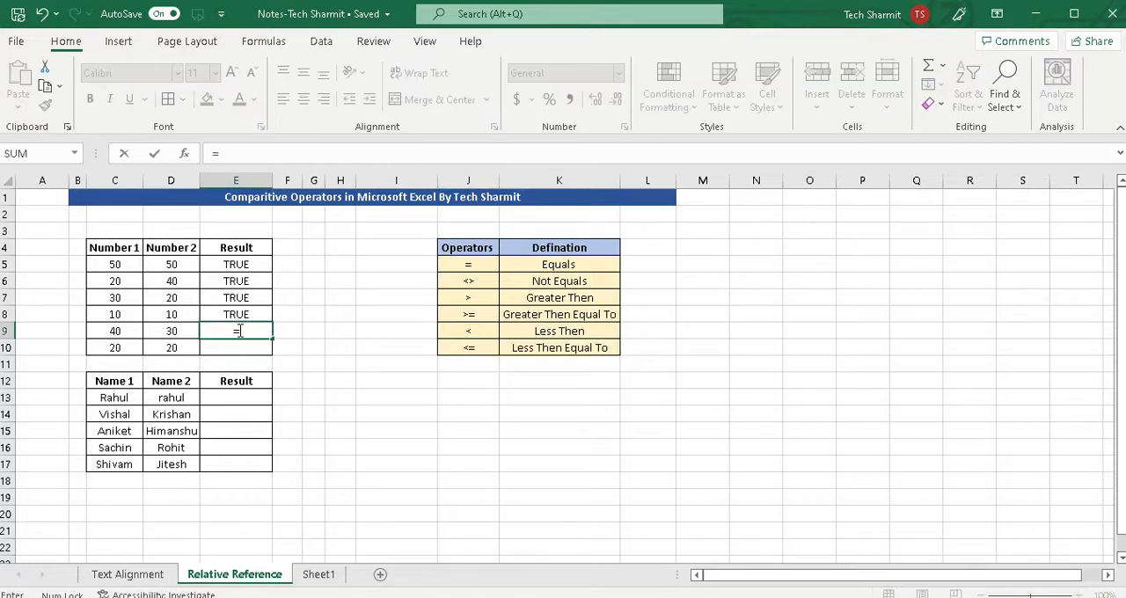
{"action": "left_click", "coordinate": [121, 332]}
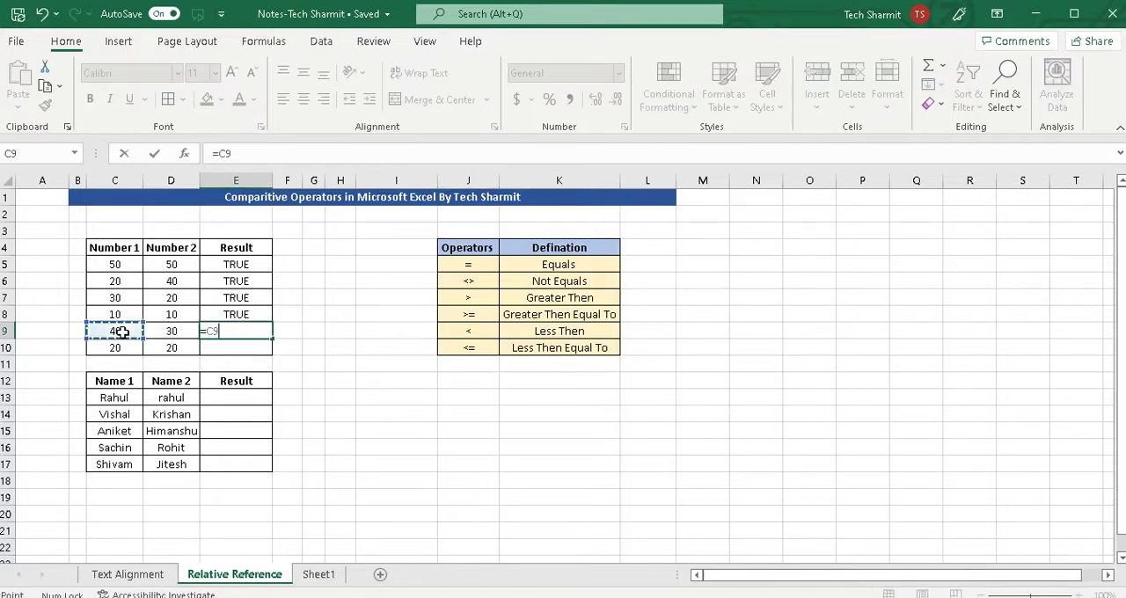
{"action": "type", "text": "<"}
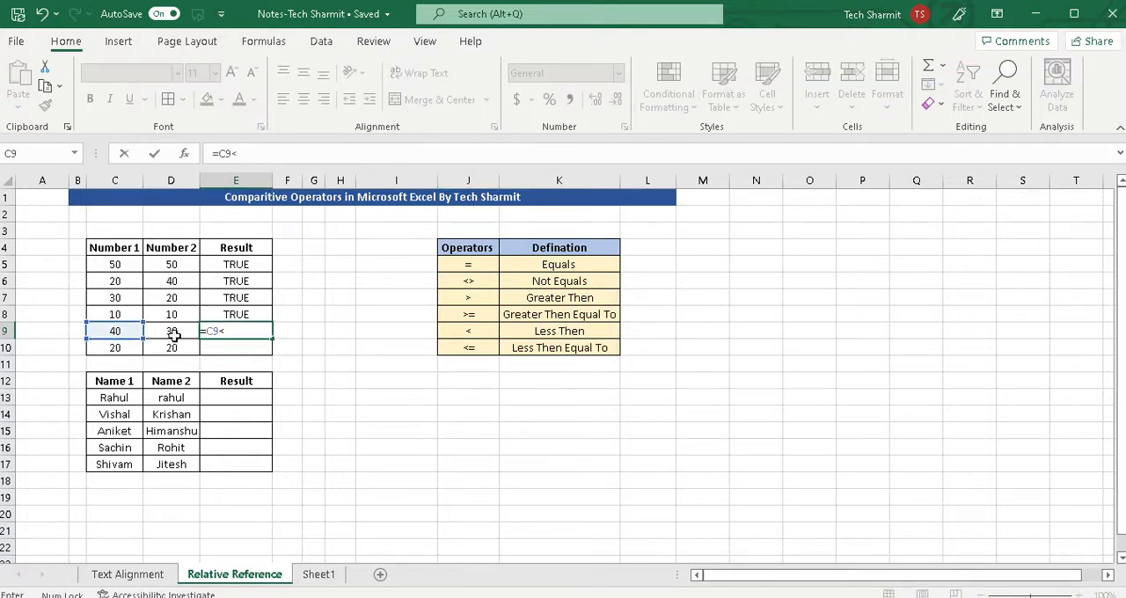
{"action": "left_click", "coordinate": [182, 331]}
{"action": "key", "text": "Return"}
{"action": "left_click", "coordinate": [244, 334]}
{"action": "left_click", "coordinate": [123, 332]}
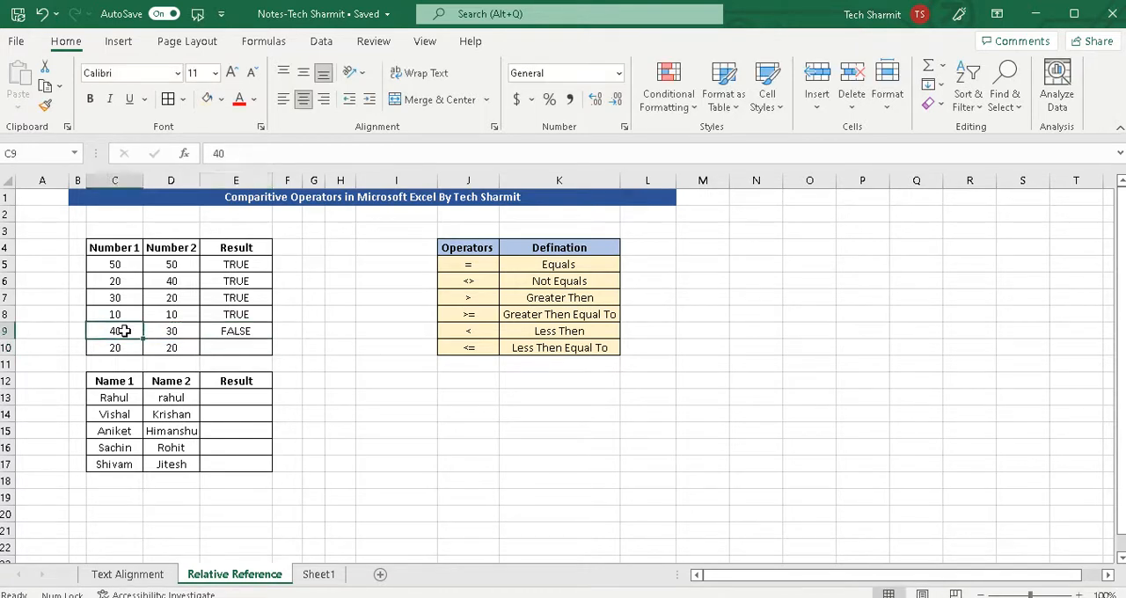
{"action": "left_click", "coordinate": [179, 332]}
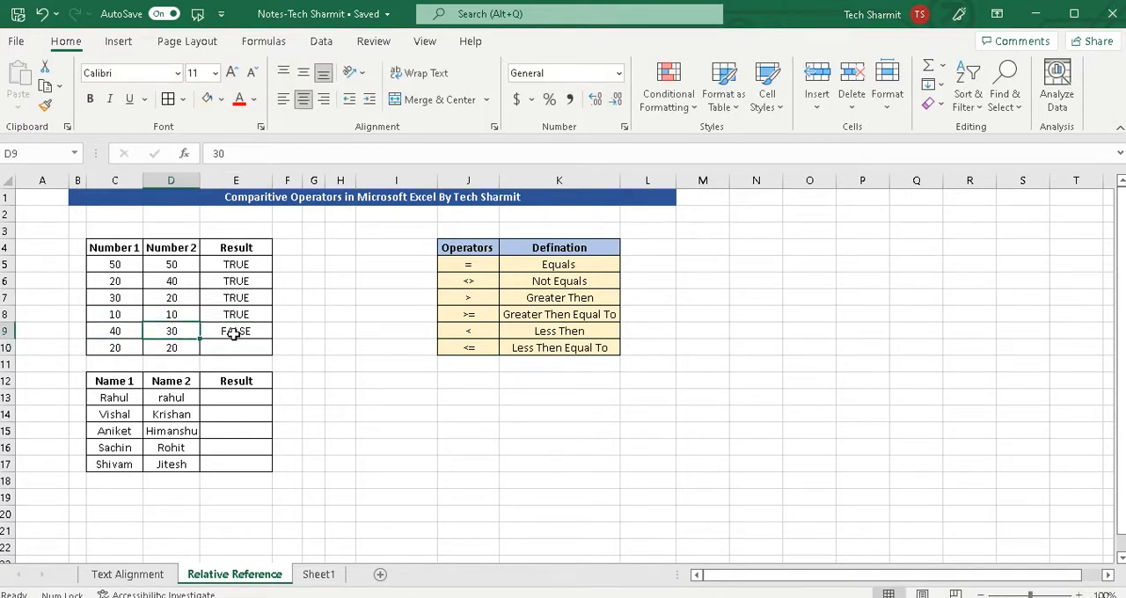
Clear the comparison in cell E9, enter the less-than formula =D9<C9 instead, and check the entered formula.
{"action": "left_click", "coordinate": [229, 331]}
{"action": "key", "text": "BackSpace"}
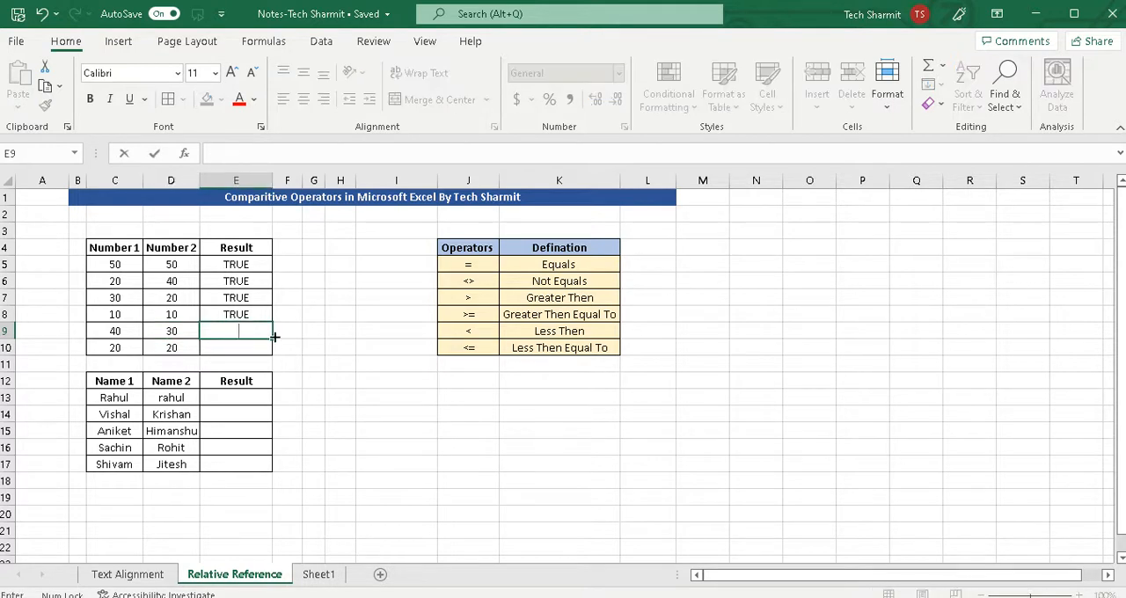
{"action": "left_click", "coordinate": [232, 346]}
{"action": "left_click", "coordinate": [240, 333]}
{"action": "type", "text": "="}
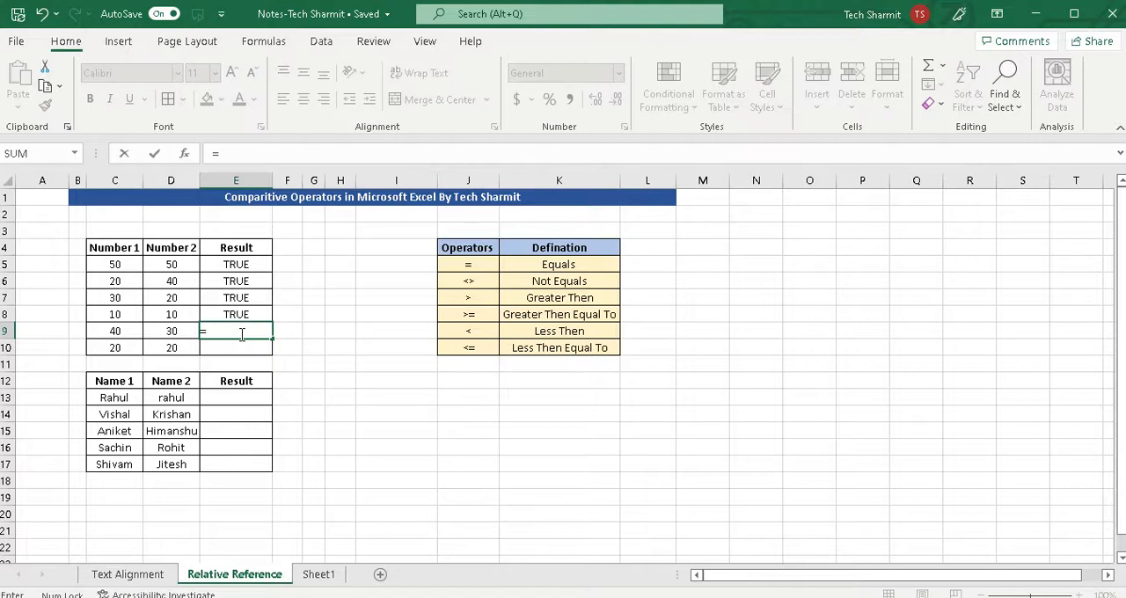
{"action": "left_click", "coordinate": [177, 331]}
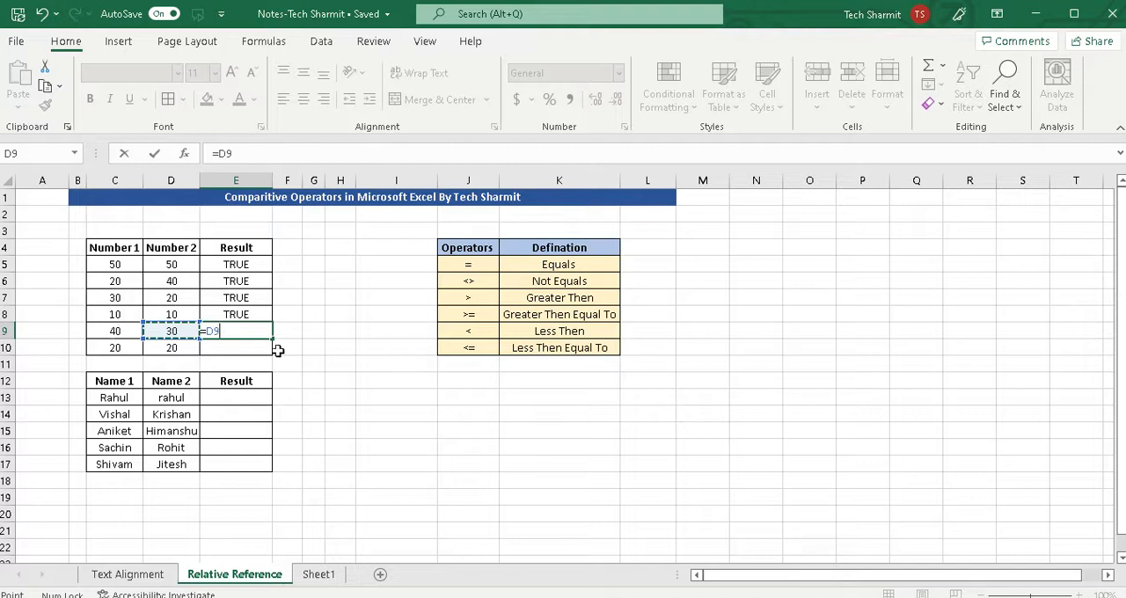
{"action": "type", "text": "<"}
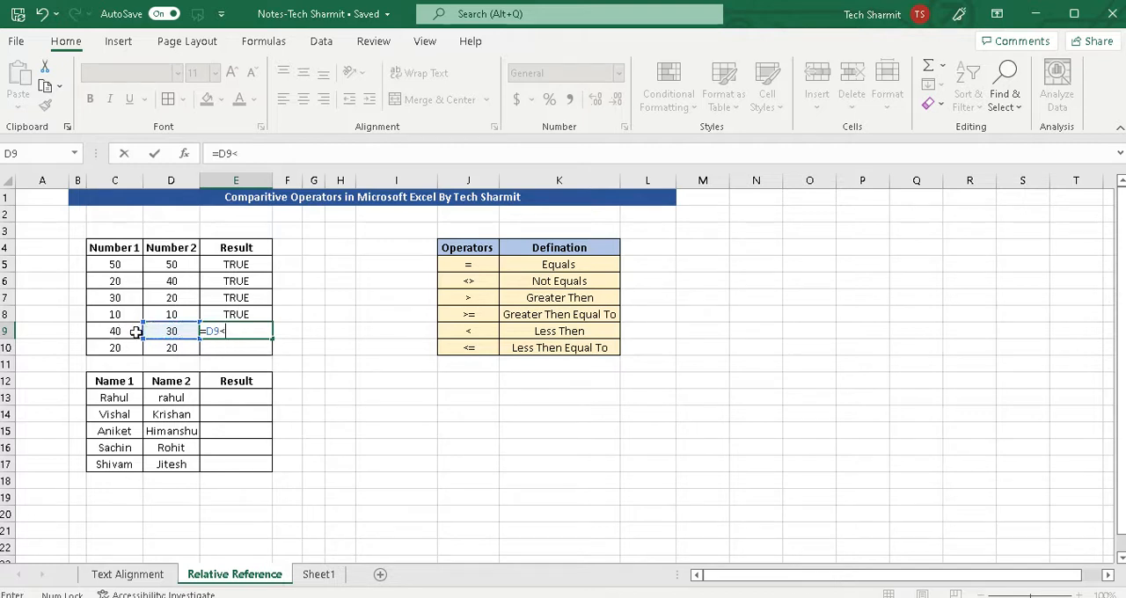
{"action": "left_click", "coordinate": [118, 330]}
{"action": "key", "text": "Return"}
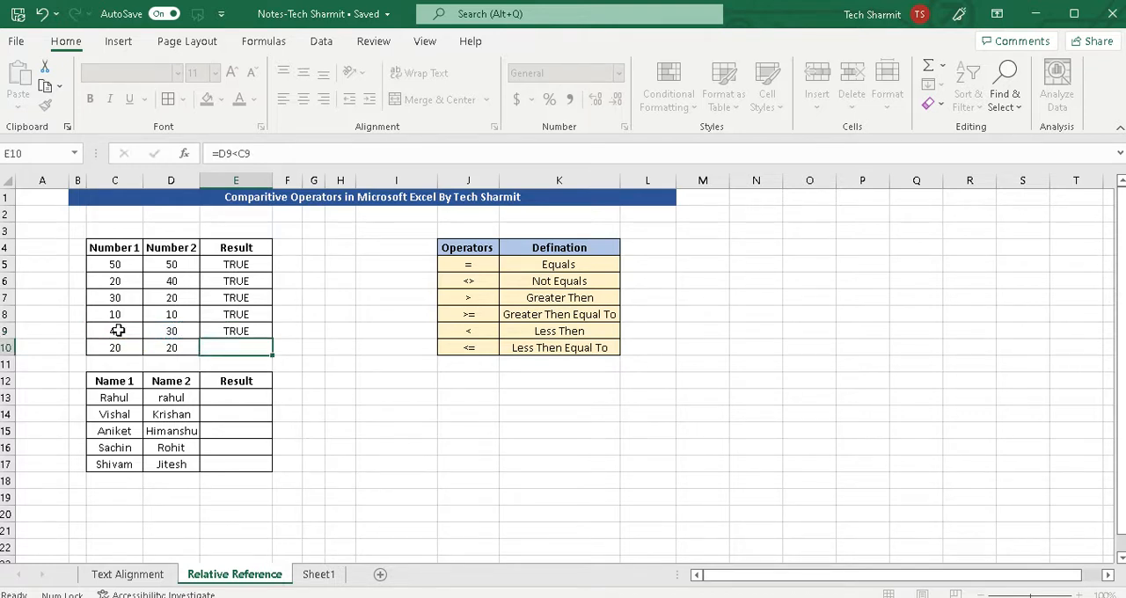
{"action": "left_click", "coordinate": [244, 331]}
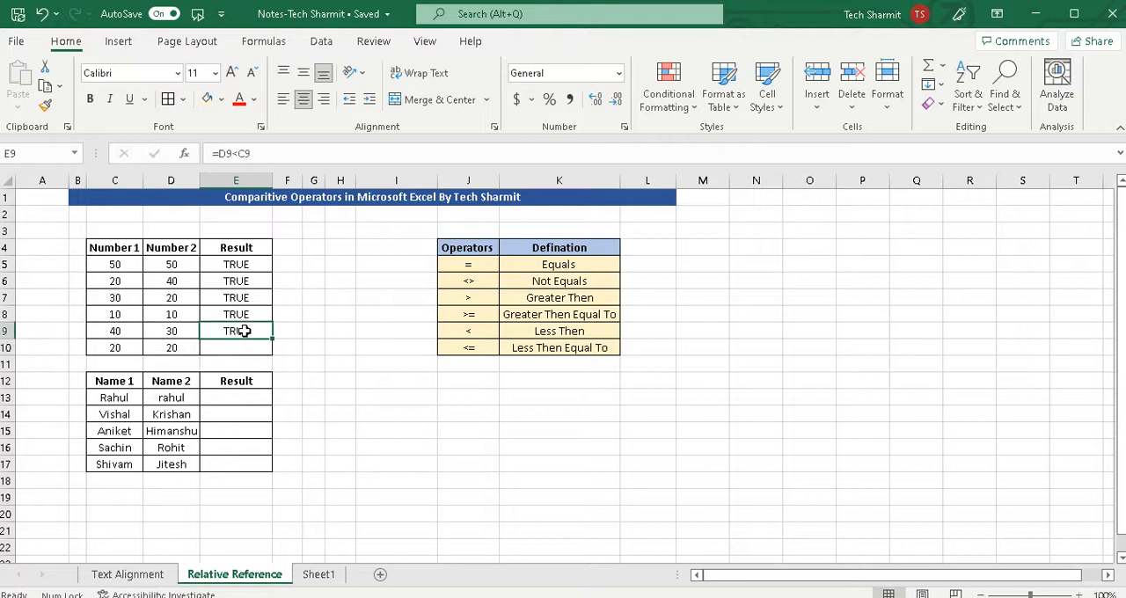
Enter the less-than-or-equal formula =C10<=D10 in cell E10 for the last pair of numbers.
{"action": "left_click", "coordinate": [173, 347]}
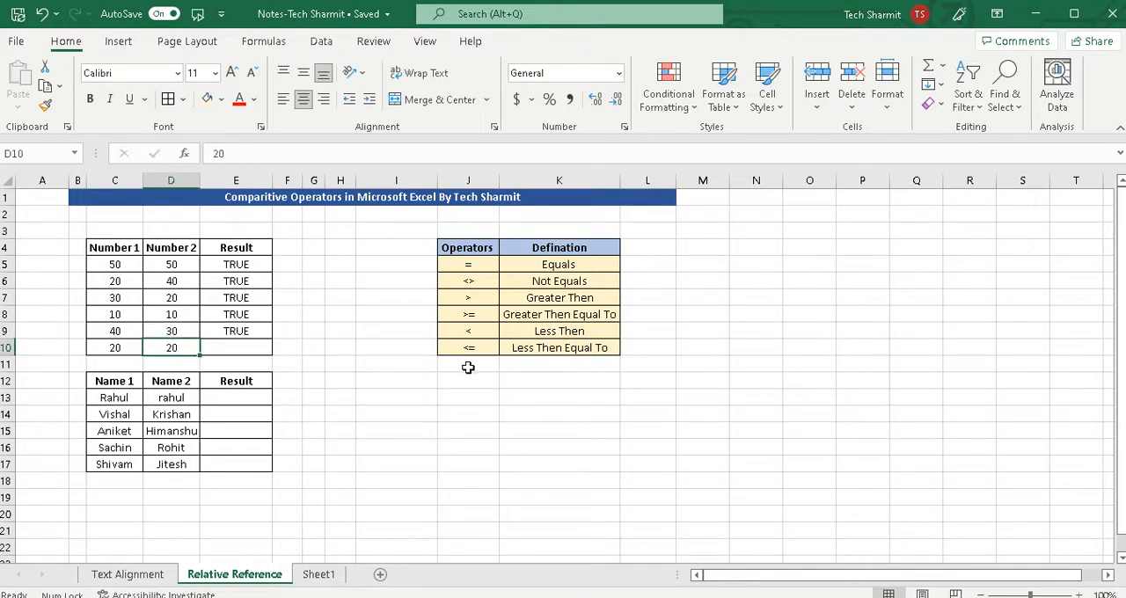
{"action": "left_click", "coordinate": [229, 351]}
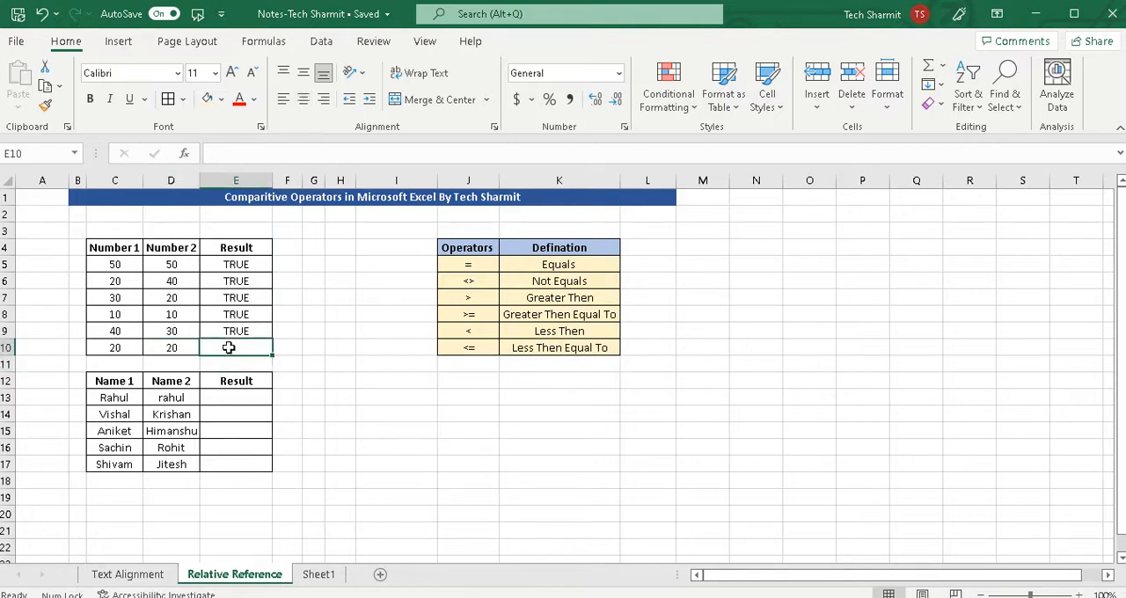
{"action": "type", "text": "="}
{"action": "left_click", "coordinate": [120, 350]}
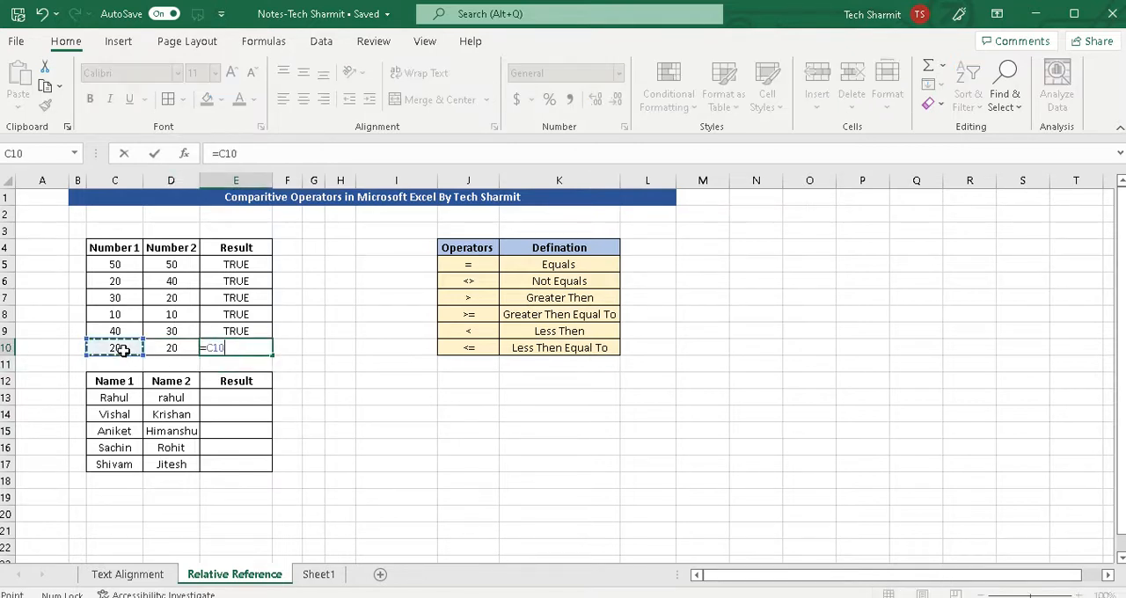
{"action": "type", "text": "<="}
{"action": "left_click", "coordinate": [176, 349]}
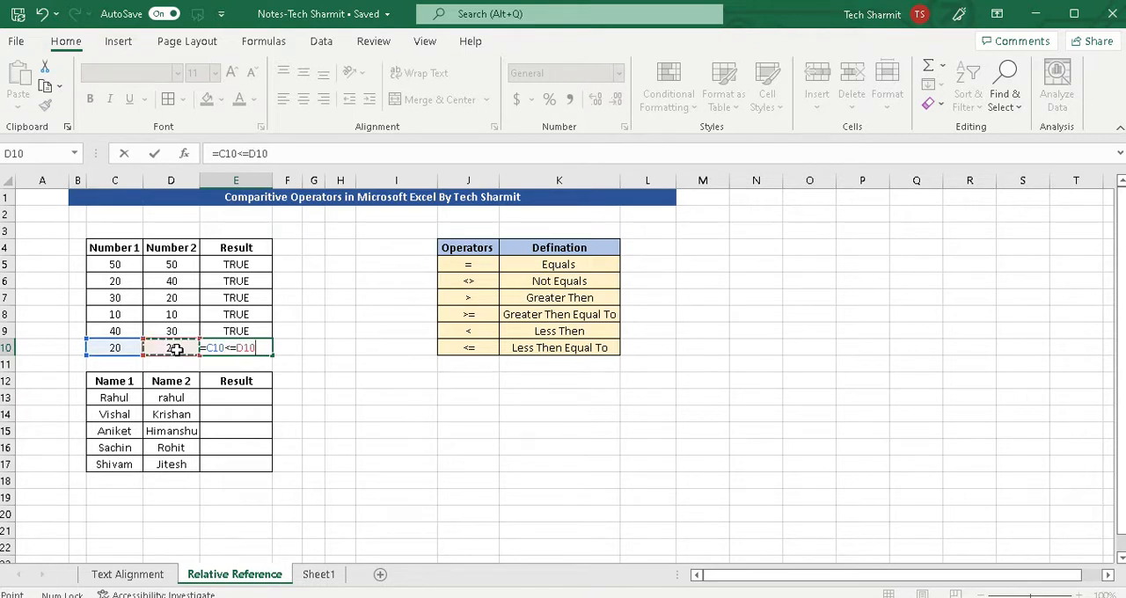
{"action": "key", "text": "Return"}
{"action": "left_click", "coordinate": [317, 334]}
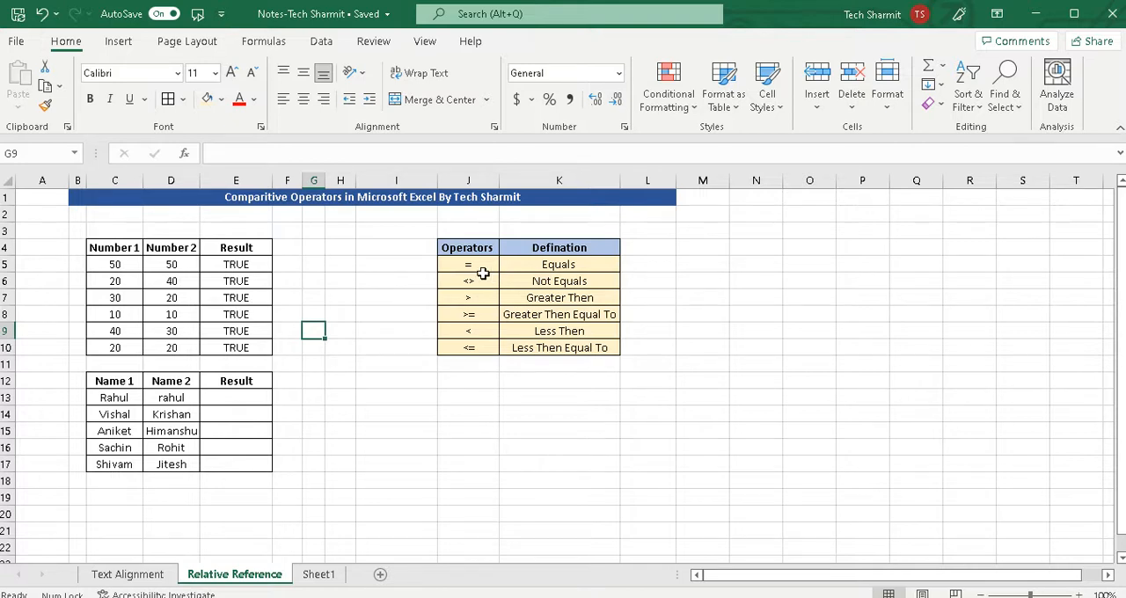
Review the comparison operators listed in cells J5:J10.
{"action": "left_click_drag", "start_coordinate": [473, 265], "coordinate": [469, 348]}
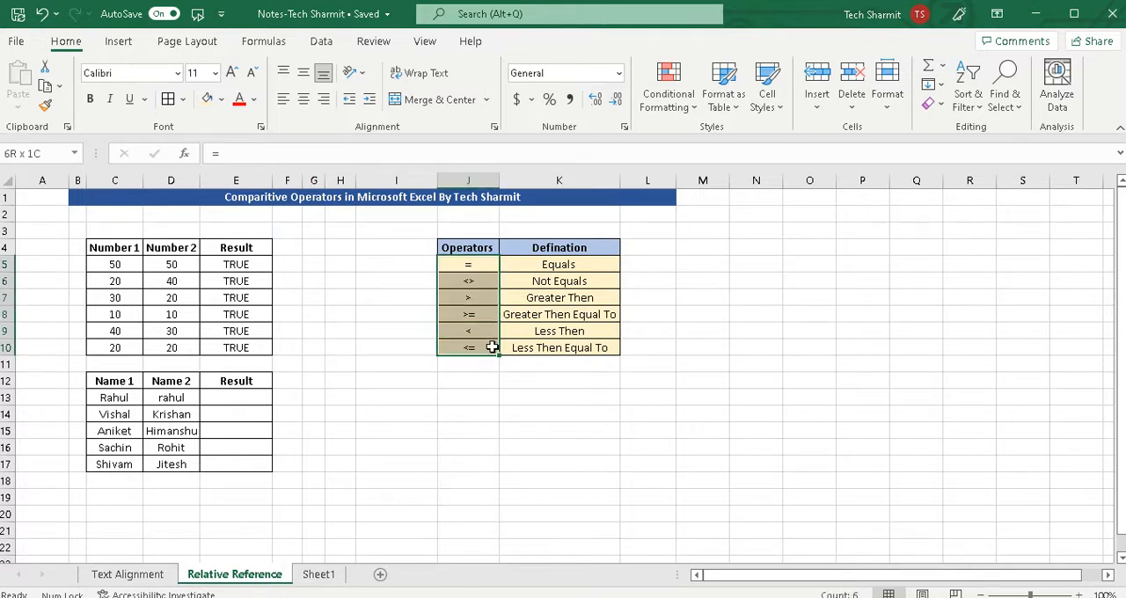
{"action": "left_click", "coordinate": [351, 332]}
{"action": "type", "text": "="}
{"action": "key", "text": "Escape"}
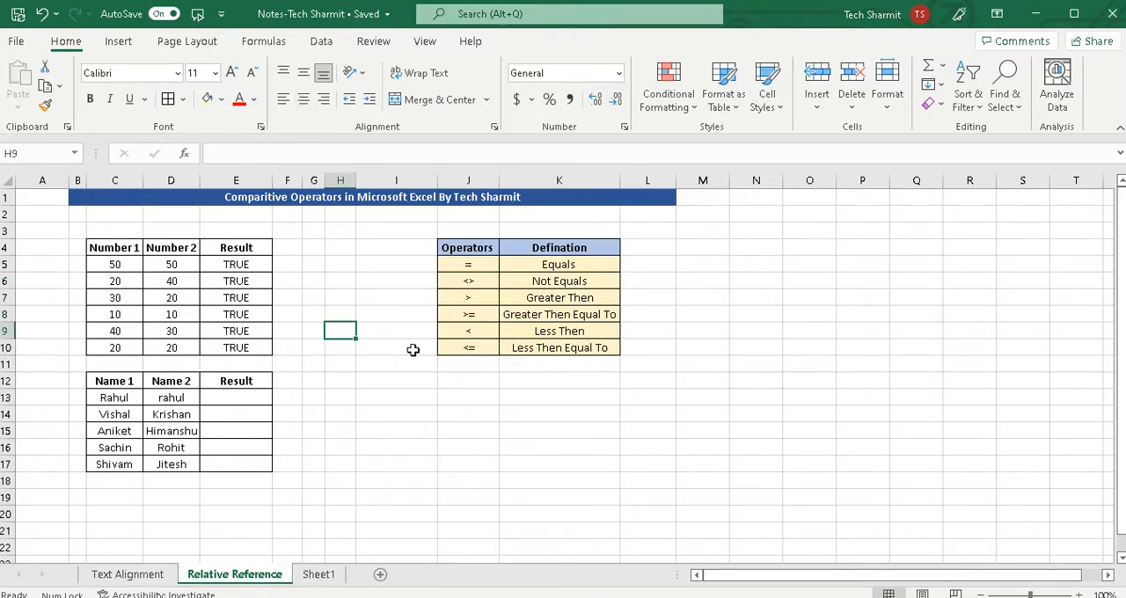
Enter the equals formula =C13=D13 in cell E13 and check it against the two compared names.
{"action": "left_click", "coordinate": [111, 401]}
{"action": "left_click", "coordinate": [181, 399]}
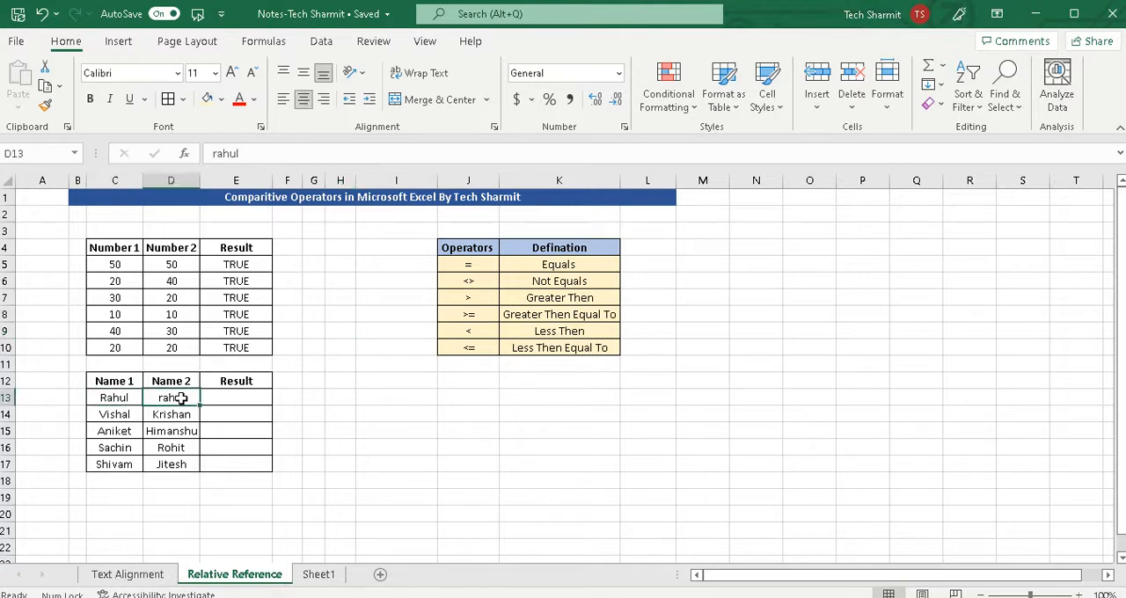
{"action": "left_click", "coordinate": [100, 393]}
{"action": "left_click", "coordinate": [162, 401]}
{"action": "left_click", "coordinate": [226, 403]}
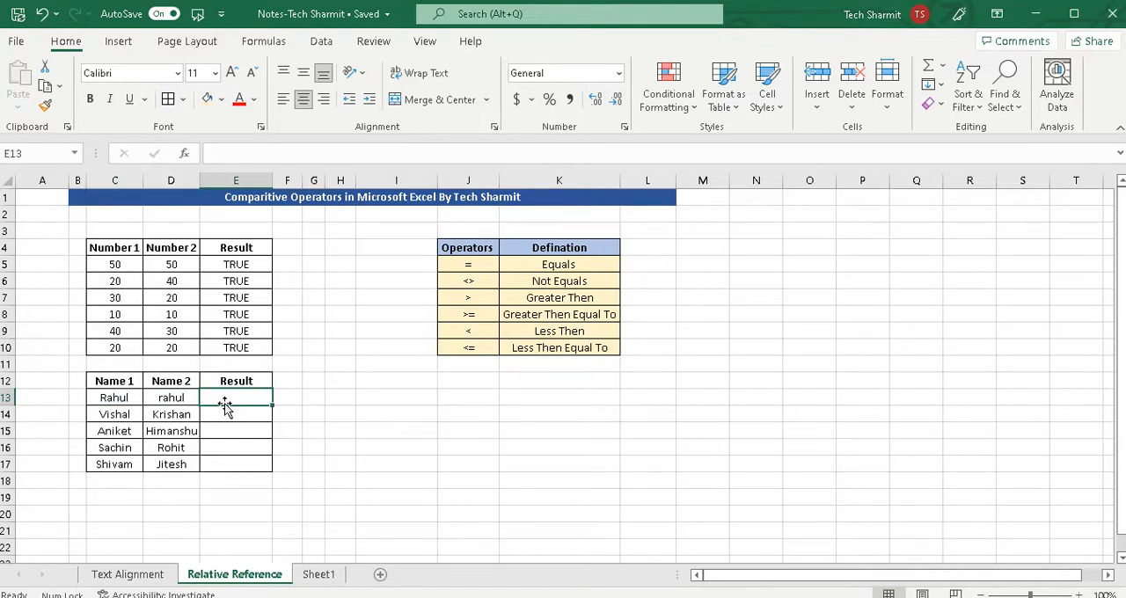
{"action": "type", "text": "="}
{"action": "left_click", "coordinate": [126, 398]}
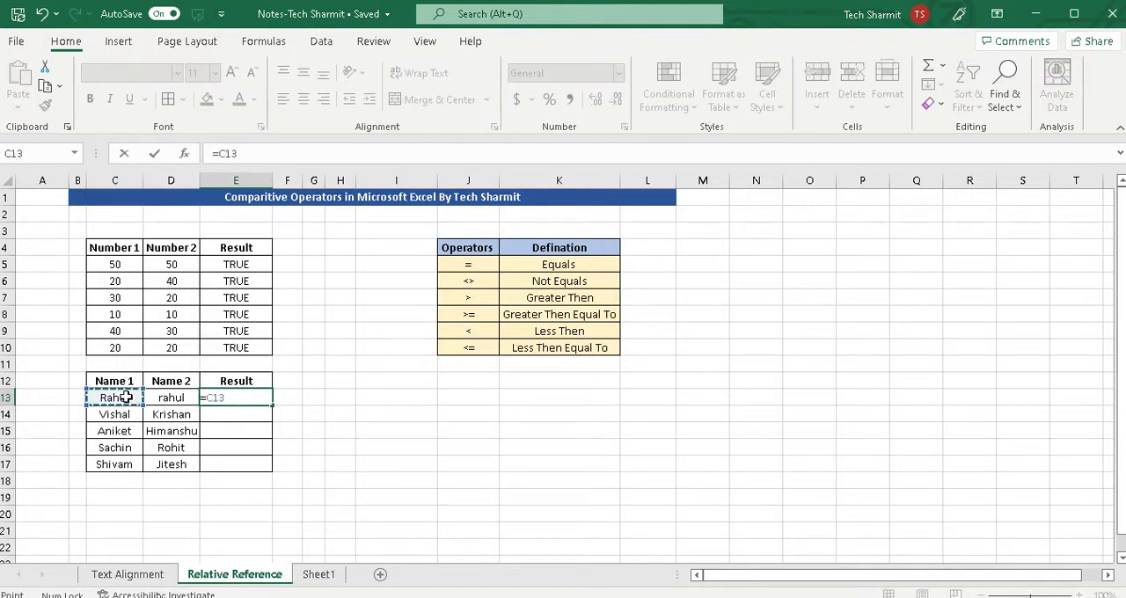
{"action": "type", "text": "="}
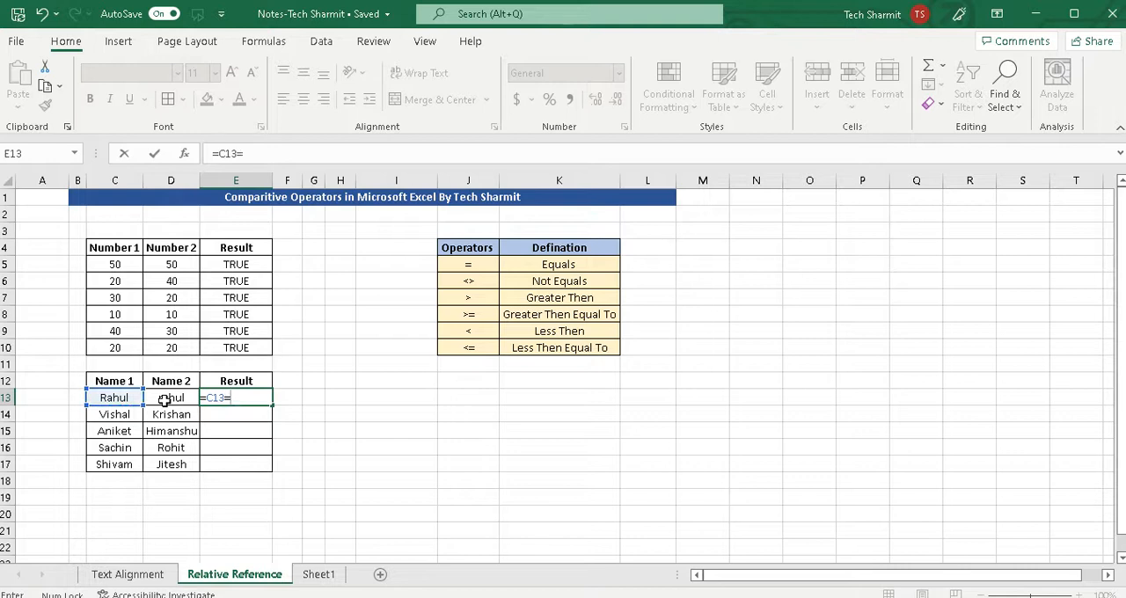
{"action": "left_click", "coordinate": [171, 400]}
{"action": "key", "text": "Return"}
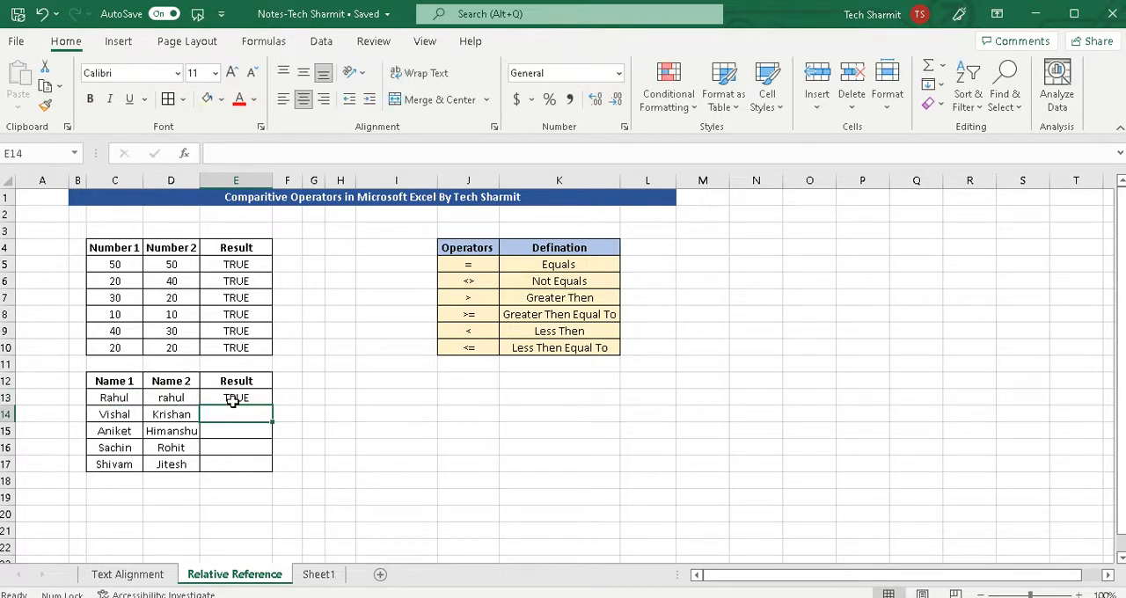
{"action": "left_click", "coordinate": [114, 398]}
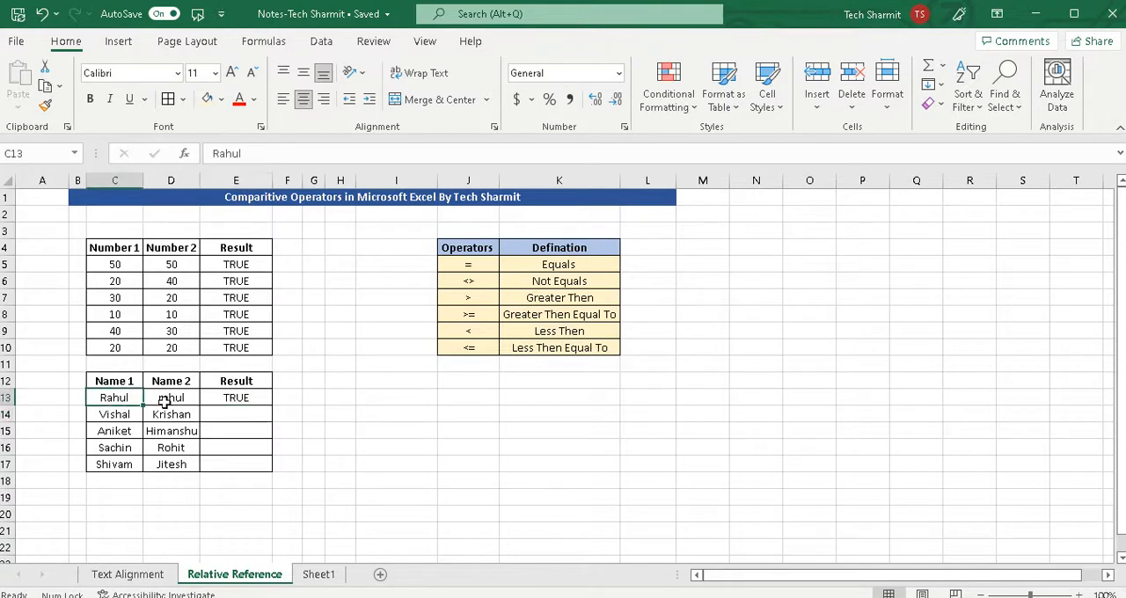
{"action": "left_click", "coordinate": [170, 401]}
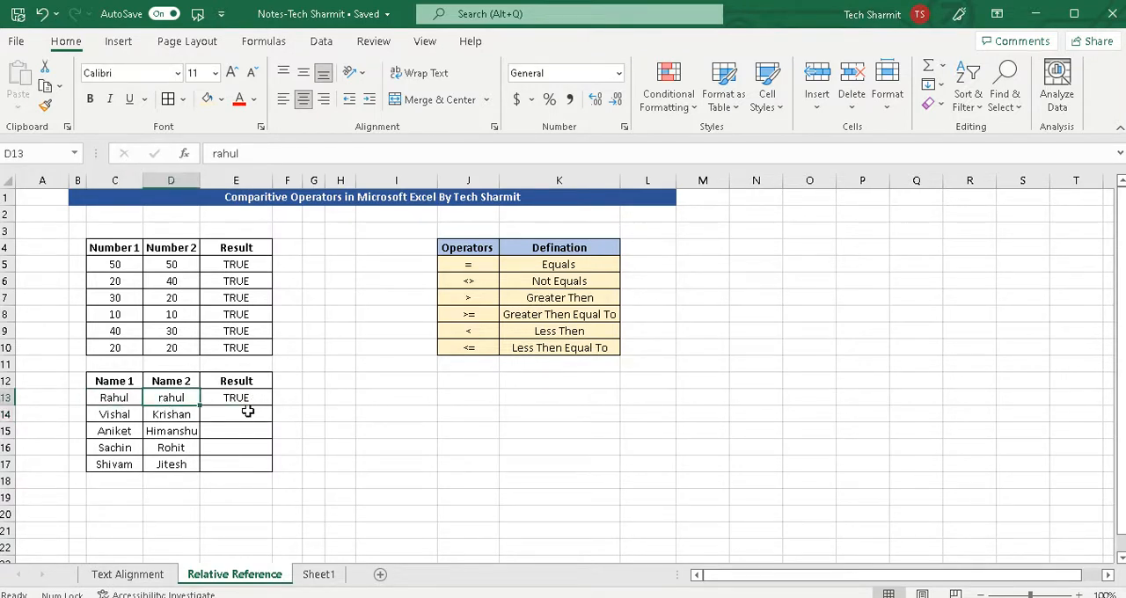
Enter the not-equal formula =C14<>D14 in cell E14 for the second pair of names.
{"action": "left_click", "coordinate": [243, 417]}
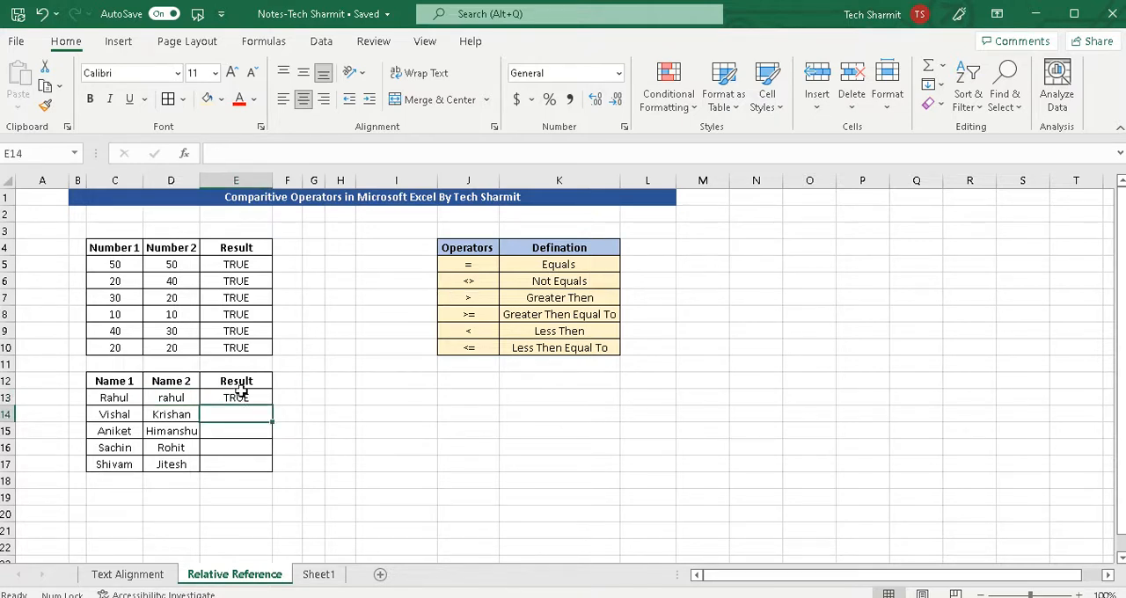
{"action": "type", "text": "="}
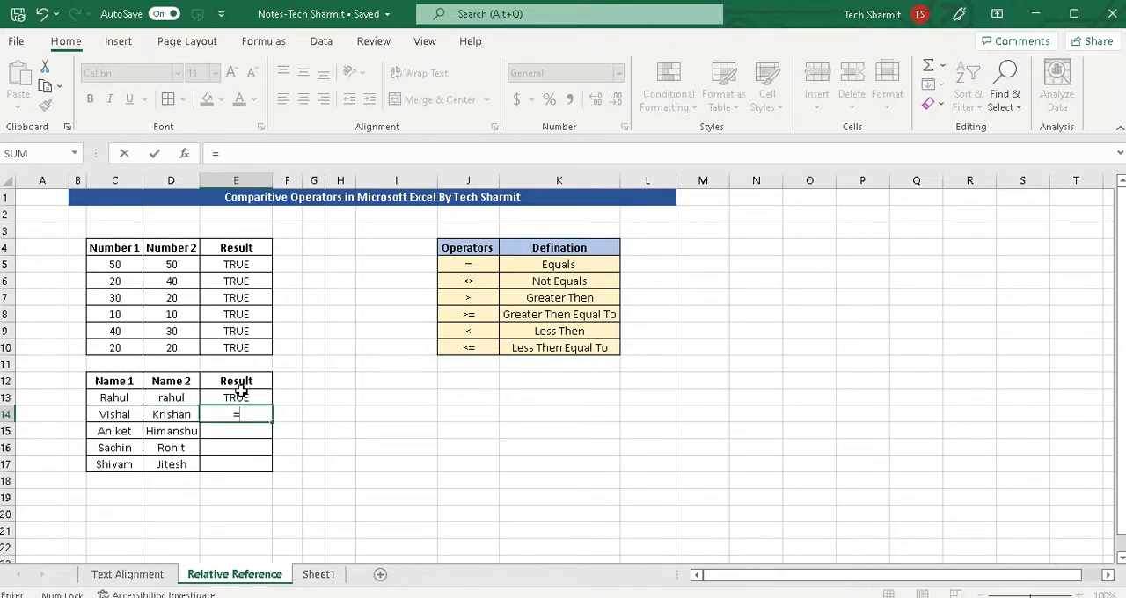
{"action": "left_click", "coordinate": [126, 416]}
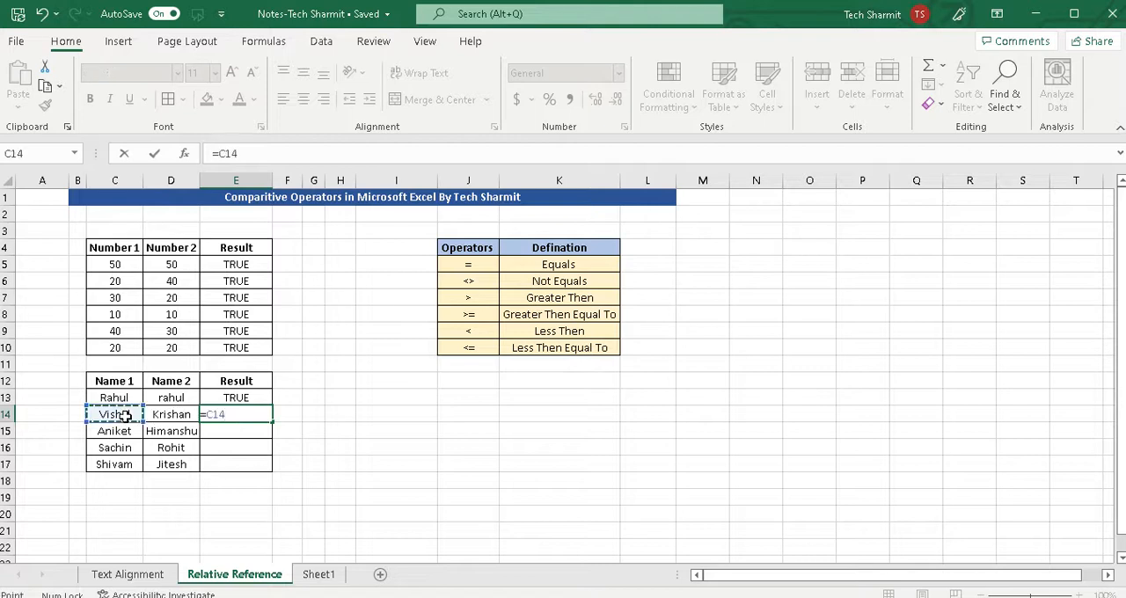
{"action": "type", "text": "<>"}
{"action": "left_click", "coordinate": [171, 416]}
{"action": "key", "text": "Return"}
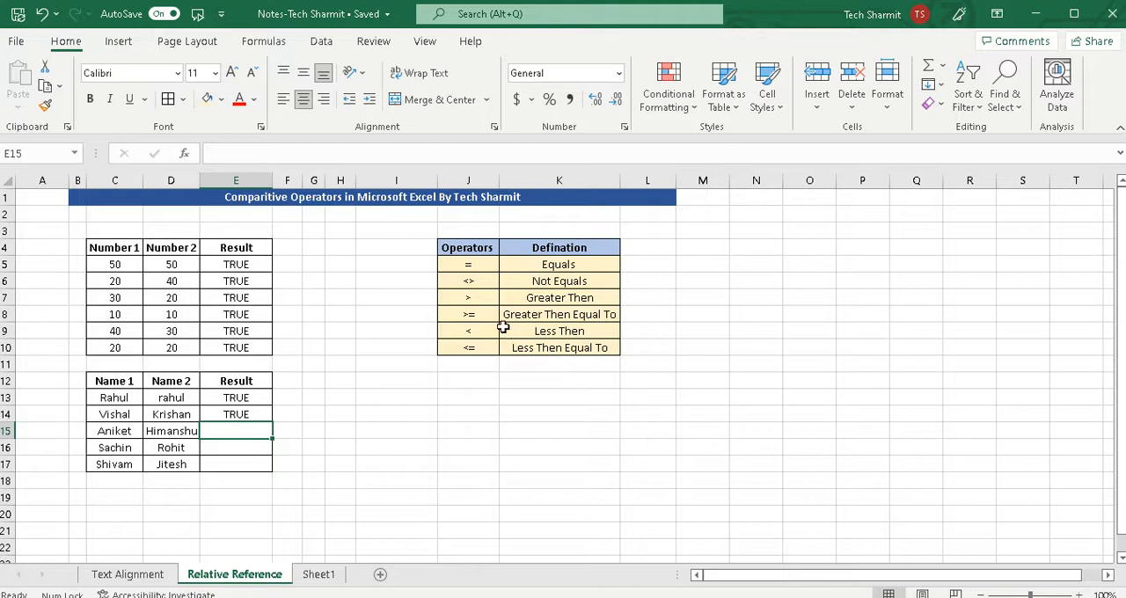
Enter the greater-than formula =C15>D15 in cell E15 for the third pair of names and check it.
{"action": "left_click", "coordinate": [484, 298]}
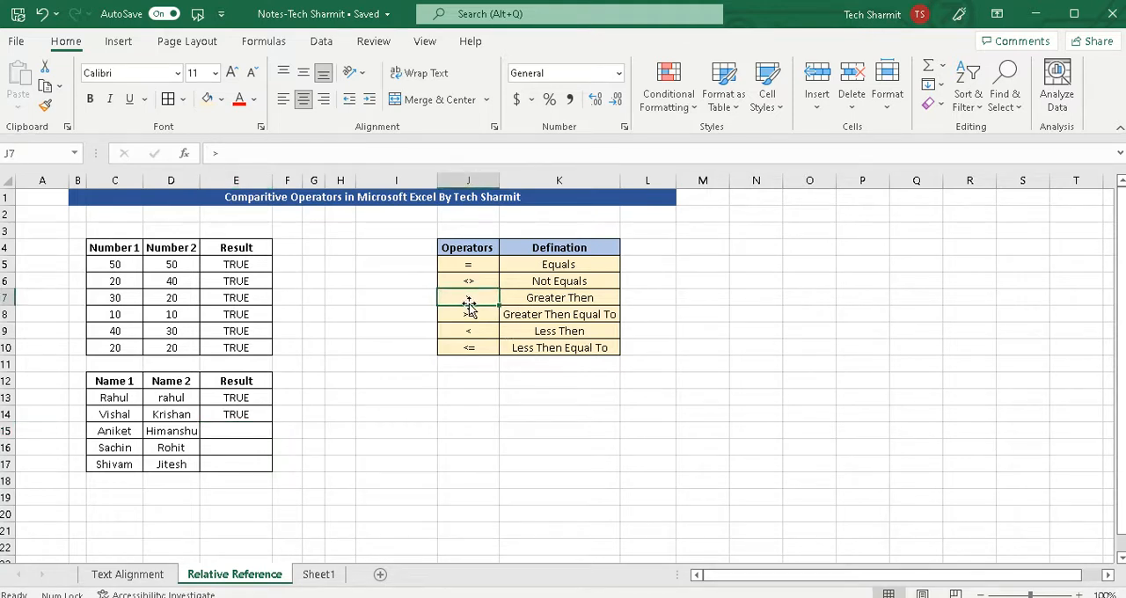
{"action": "left_click", "coordinate": [230, 431]}
{"action": "type", "text": "="}
{"action": "left_click", "coordinate": [117, 431]}
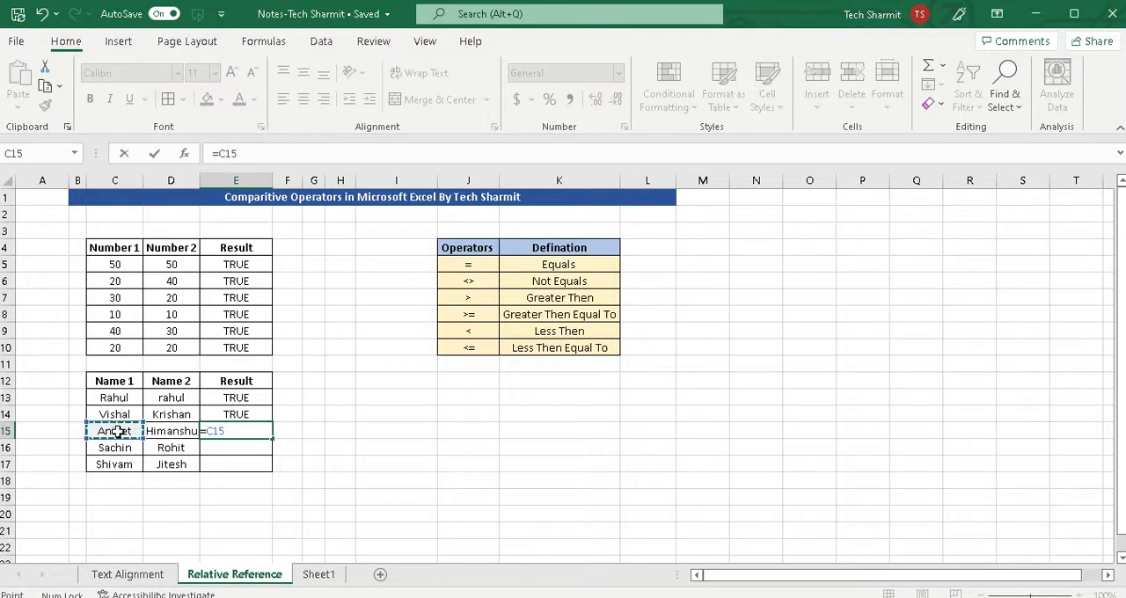
{"action": "type", "text": ">"}
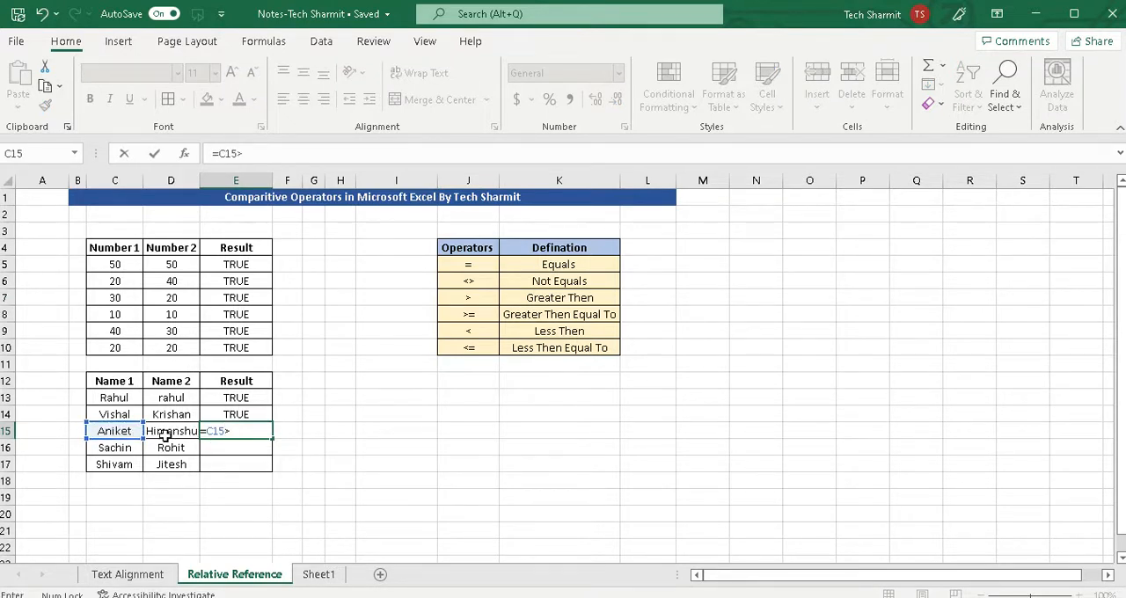
{"action": "left_click", "coordinate": [174, 434]}
{"action": "key", "text": "Return"}
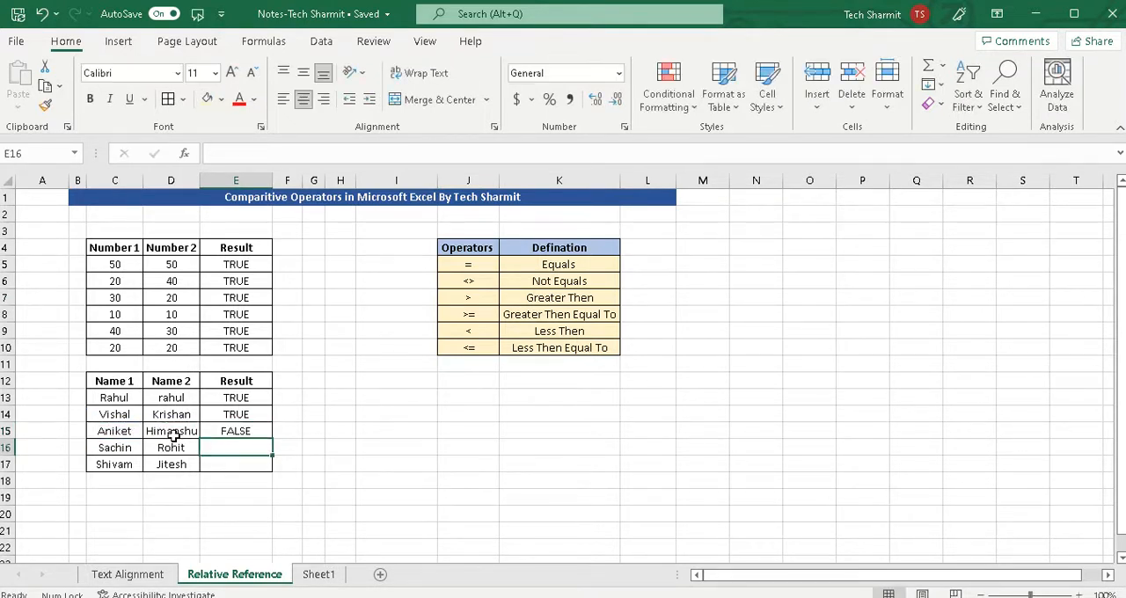
{"action": "left_click", "coordinate": [260, 431]}
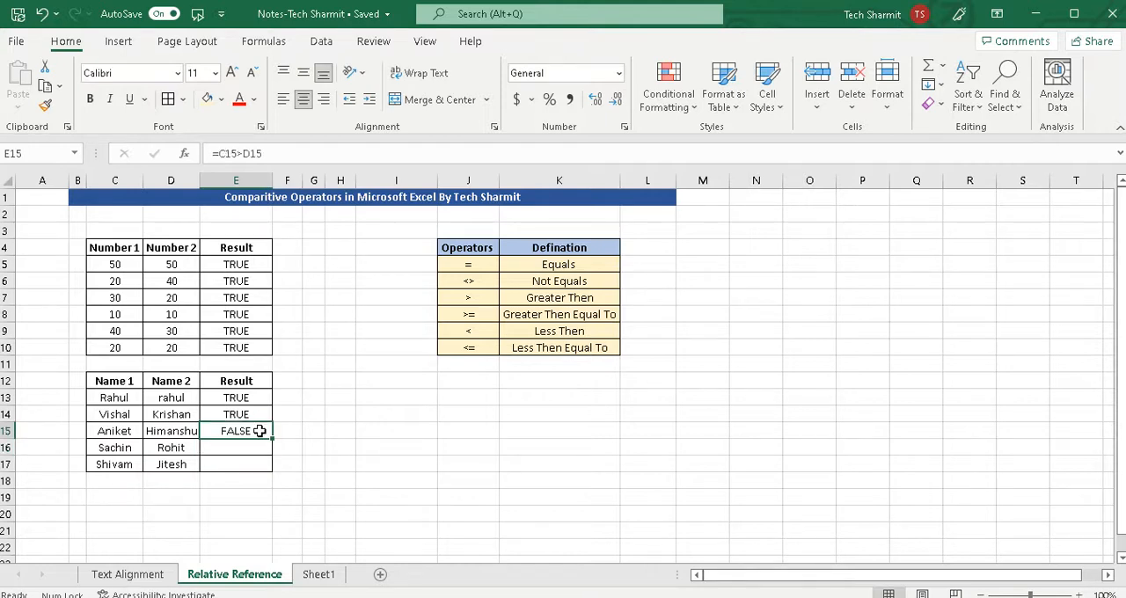
Replace the name in cell D15 of the Name 2 column with a different, shorter first name.
{"action": "left_click", "coordinate": [164, 433]}
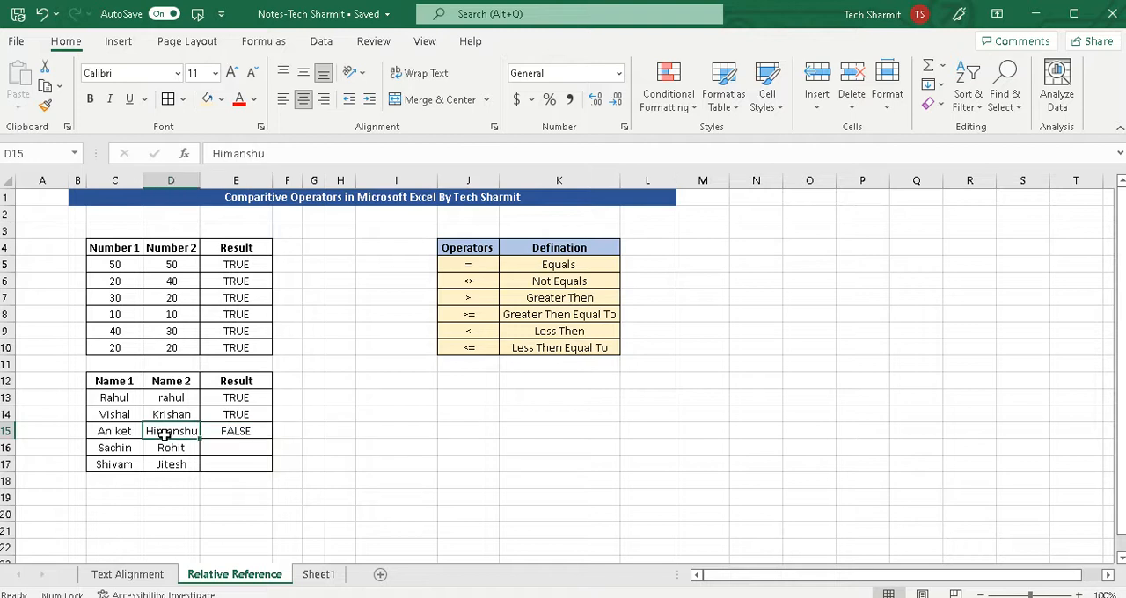
{"action": "double_click", "coordinate": [166, 435]}
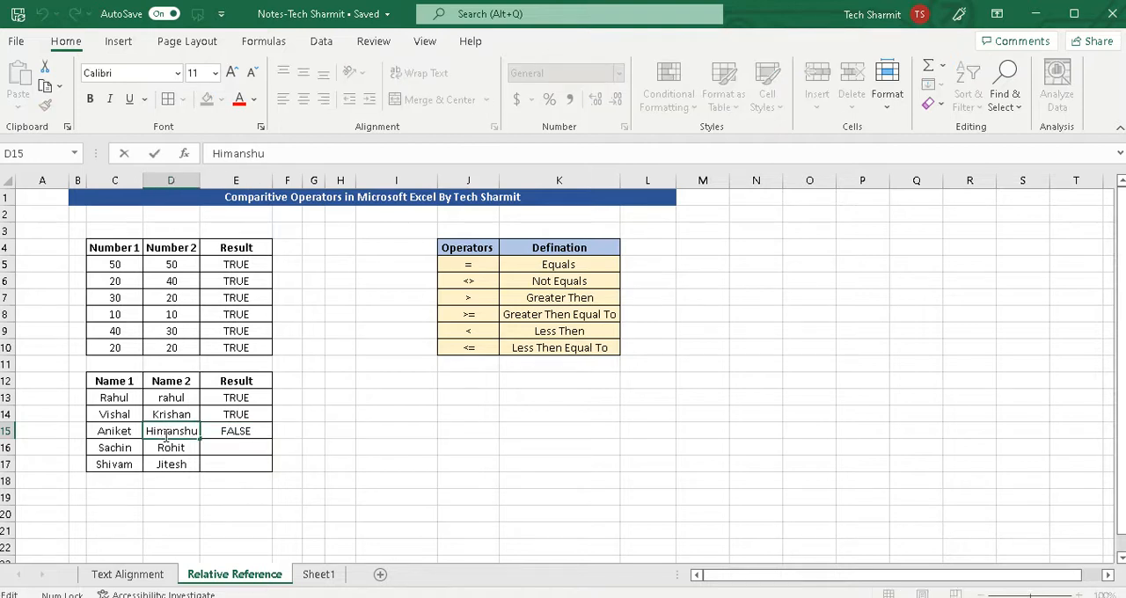
{"action": "key", "text": "BackSpace"}
{"action": "key", "text": "BackSpace"}
{"action": "key", "text": "BackSpace"}
{"action": "key", "text": "BackSpace"}
{"action": "key", "text": "BackSpace"}
{"action": "key", "text": "BackSpace"}
{"action": "key", "text": "BackSpace"}
{"action": "key", "text": "BackSpace"}
{"action": "type", "text": "Ja"}
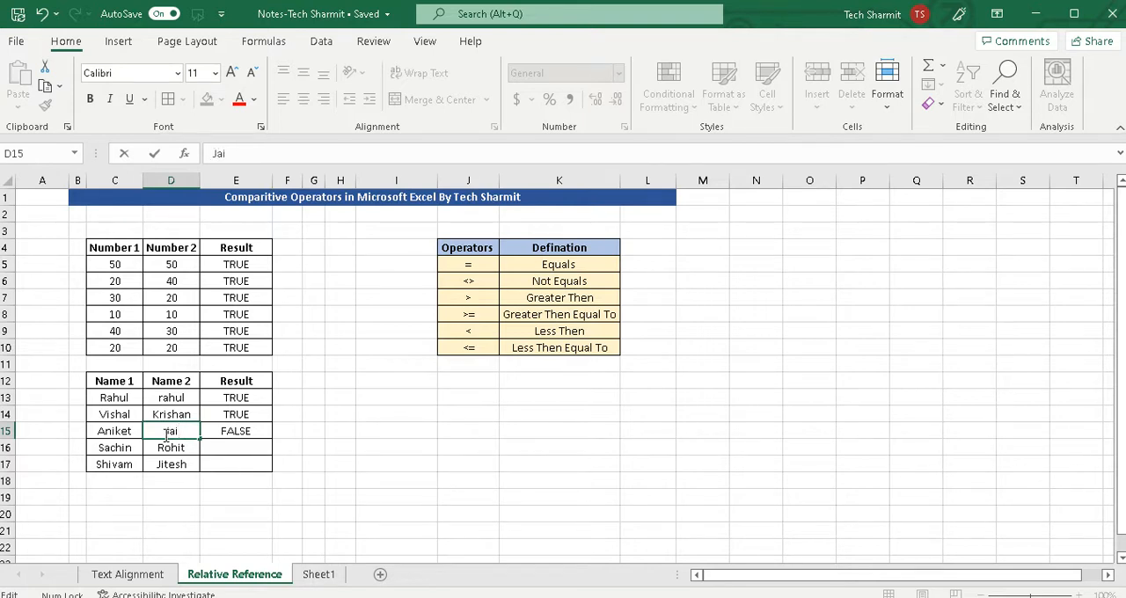
{"action": "type", "text": "i"}
Clear cell E15 and re-enter the greater-than formula =C15>D15 to compare the third pair of names again.
{"action": "left_click", "coordinate": [238, 435]}
{"action": "key", "text": "BackSpace"}
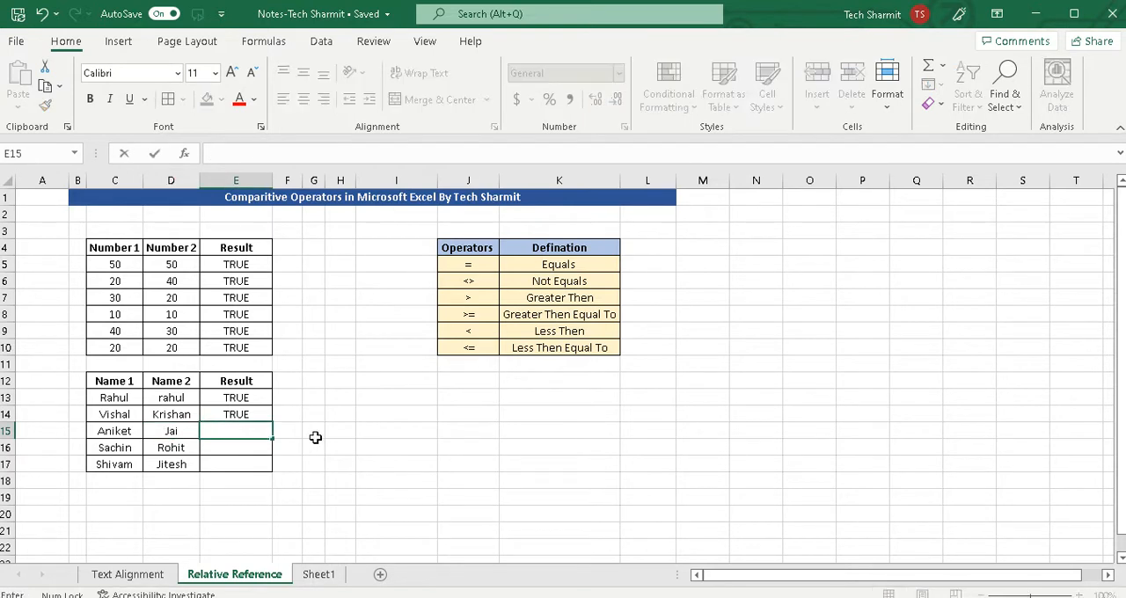
{"action": "left_click", "coordinate": [350, 431]}
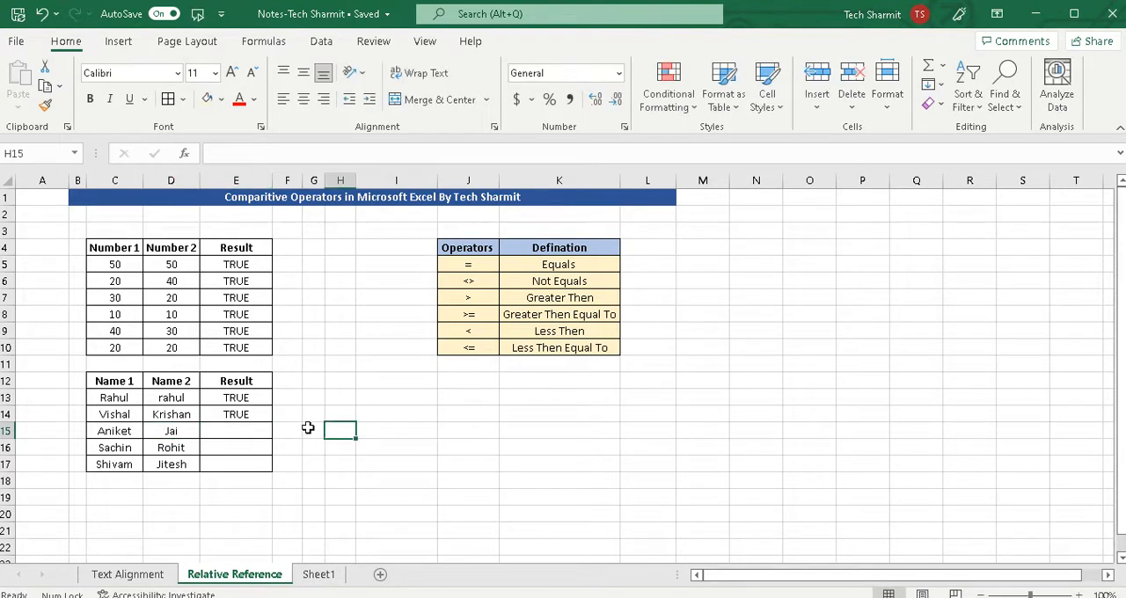
{"action": "left_click", "coordinate": [261, 431]}
{"action": "type", "text": "="}
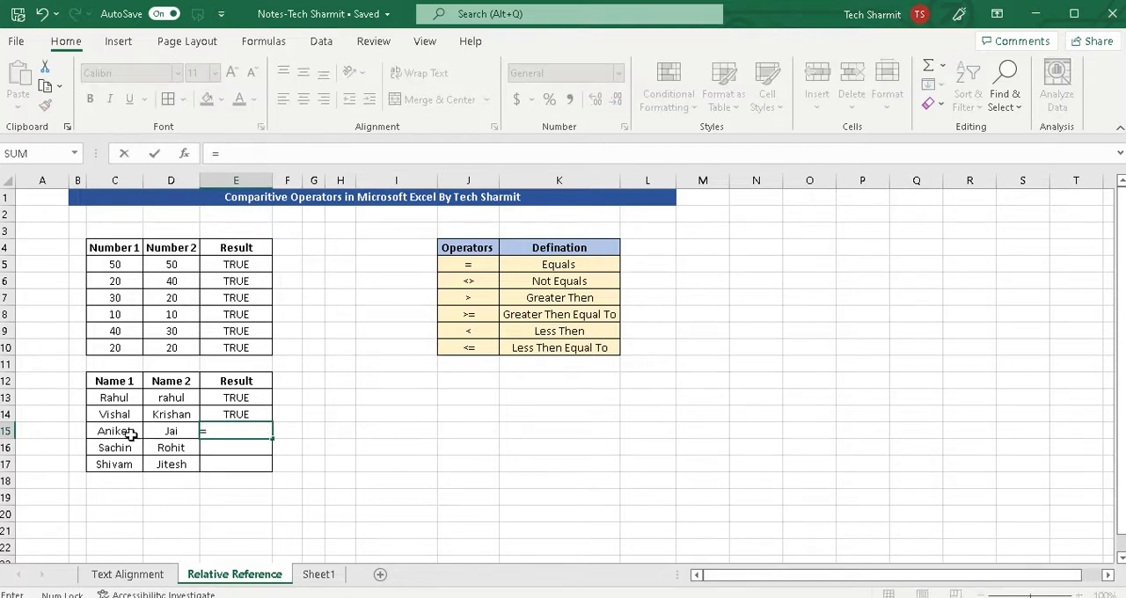
{"action": "left_click", "coordinate": [111, 432]}
{"action": "type", "text": ">"}
{"action": "left_click", "coordinate": [173, 431]}
{"action": "key", "text": "Return"}
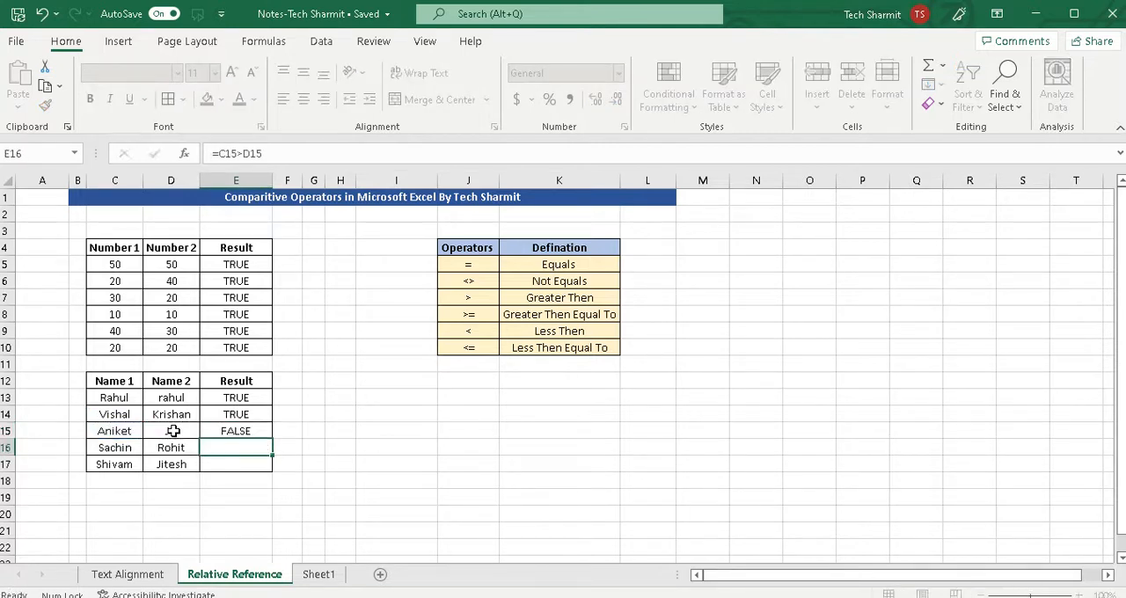
{"action": "left_click", "coordinate": [251, 431]}
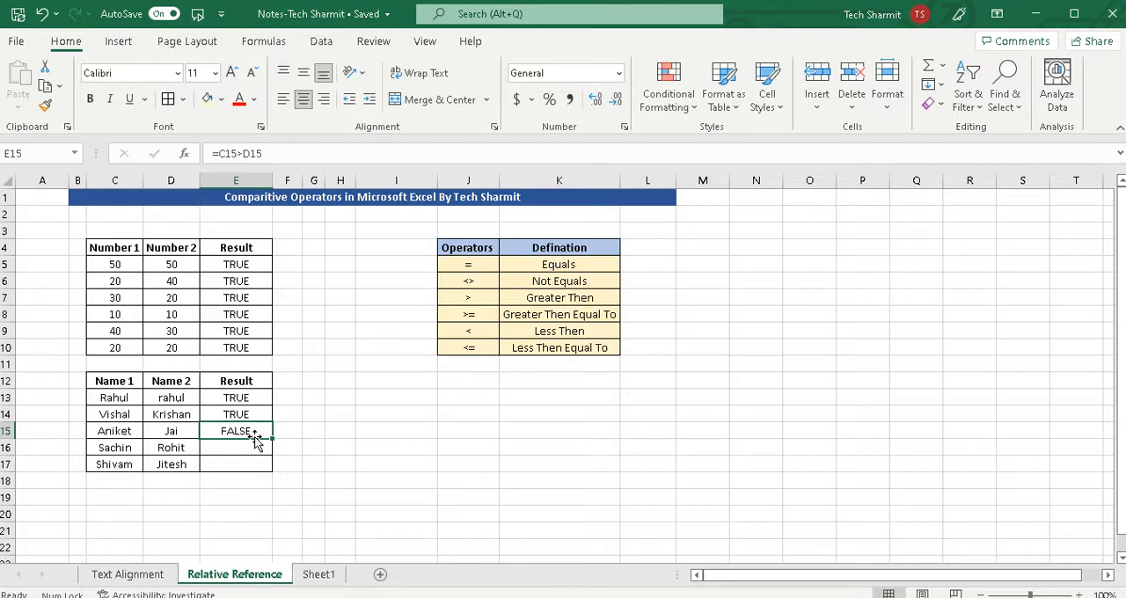
Clear the greater-than formula from cell E15 in the names table's Result column.
{"action": "left_click", "coordinate": [242, 461]}
{"action": "left_click", "coordinate": [245, 434]}
{"action": "key", "text": "BackSpace"}
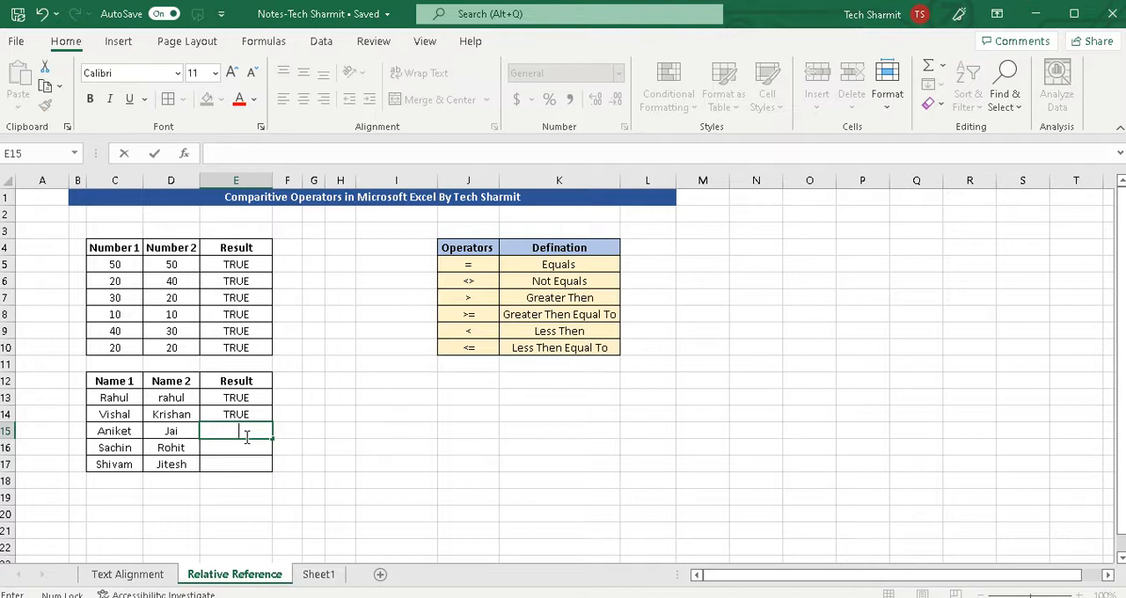
{"action": "left_click", "coordinate": [130, 431]}
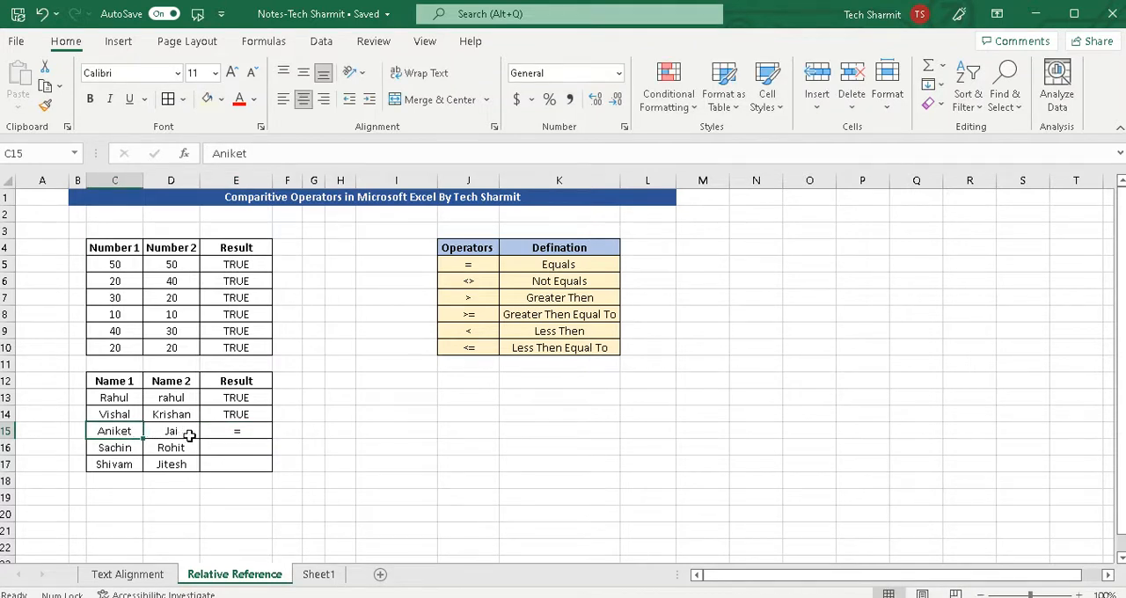
{"action": "left_click", "coordinate": [353, 444]}
{"action": "key", "text": "Return"}
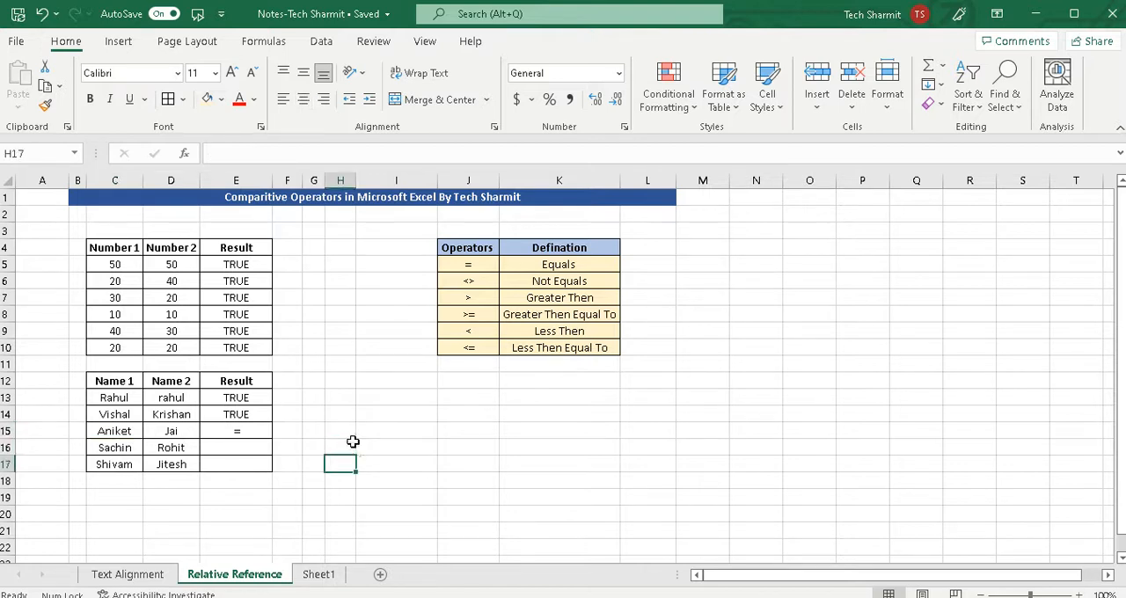
{"action": "left_click", "coordinate": [252, 432]}
{"action": "key", "text": "BackSpace"}
{"action": "left_click", "coordinate": [384, 433]}
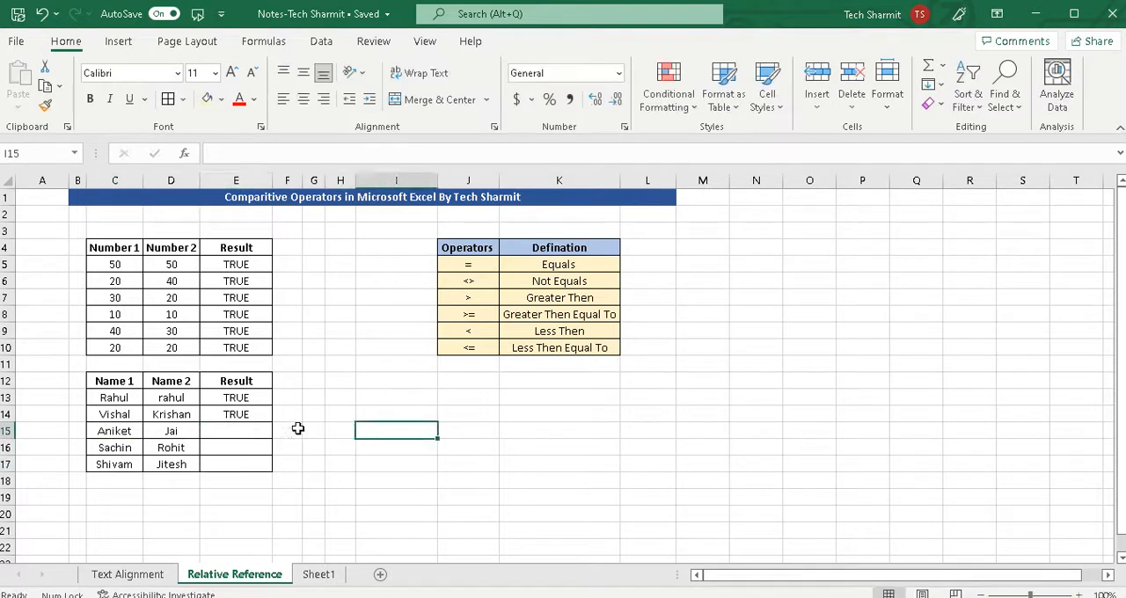
Enter the equals formula =C15=D15 in cell E15 and fill it down through E17.
{"action": "left_click", "coordinate": [254, 430]}
{"action": "type", "text": "="}
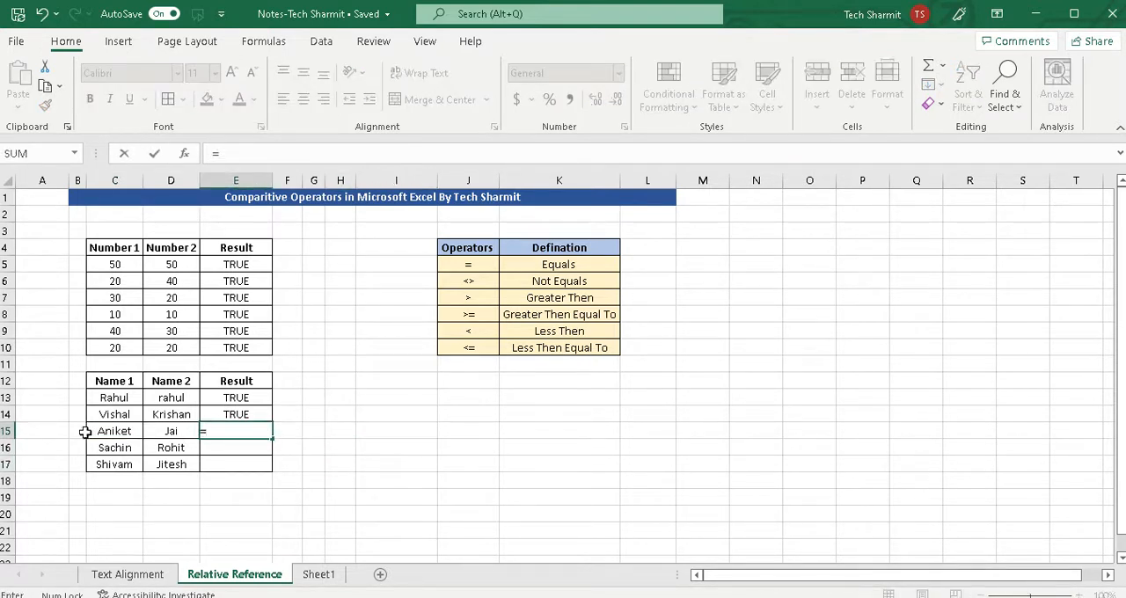
{"action": "left_click", "coordinate": [118, 432]}
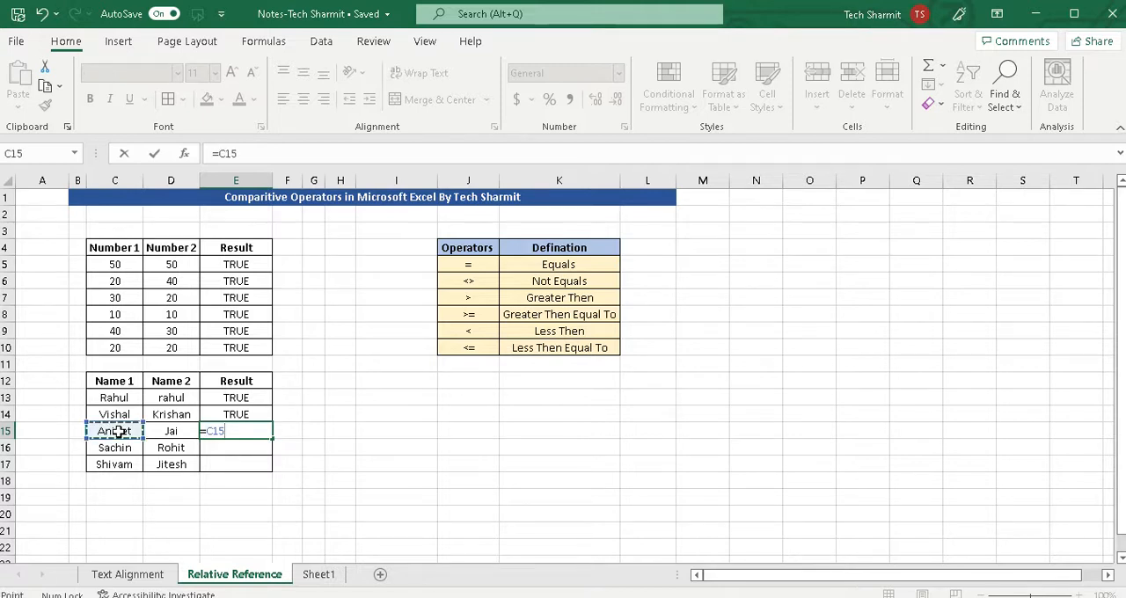
{"action": "type", "text": "="}
{"action": "left_click", "coordinate": [173, 433]}
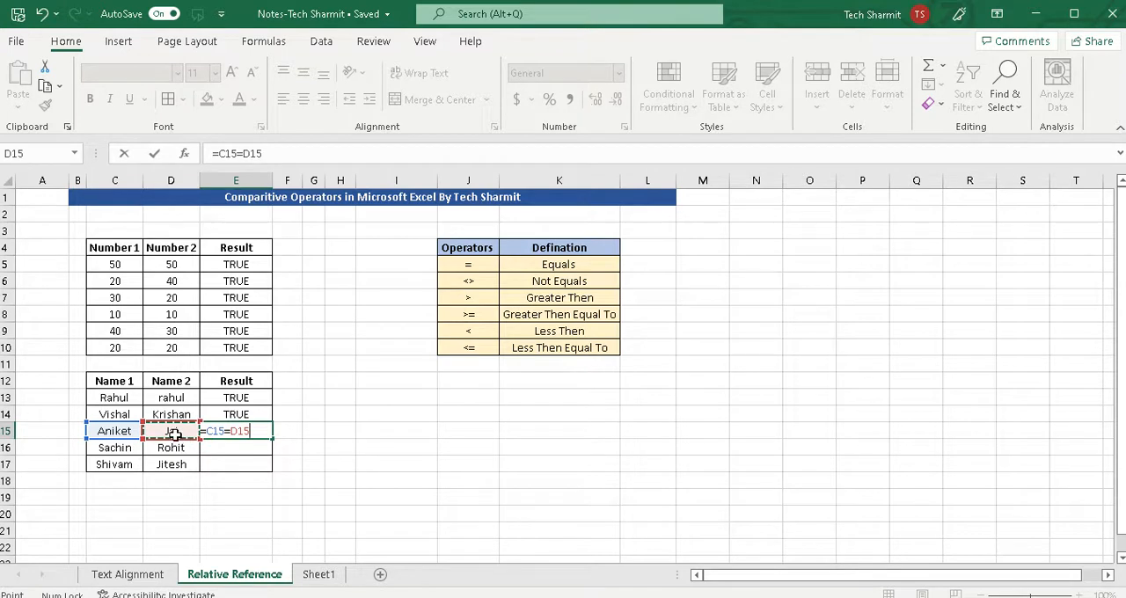
{"action": "key", "text": "Return"}
{"action": "left_click", "coordinate": [264, 431]}
{"action": "left_click_drag", "start_coordinate": [274, 439], "coordinate": [273, 475]}
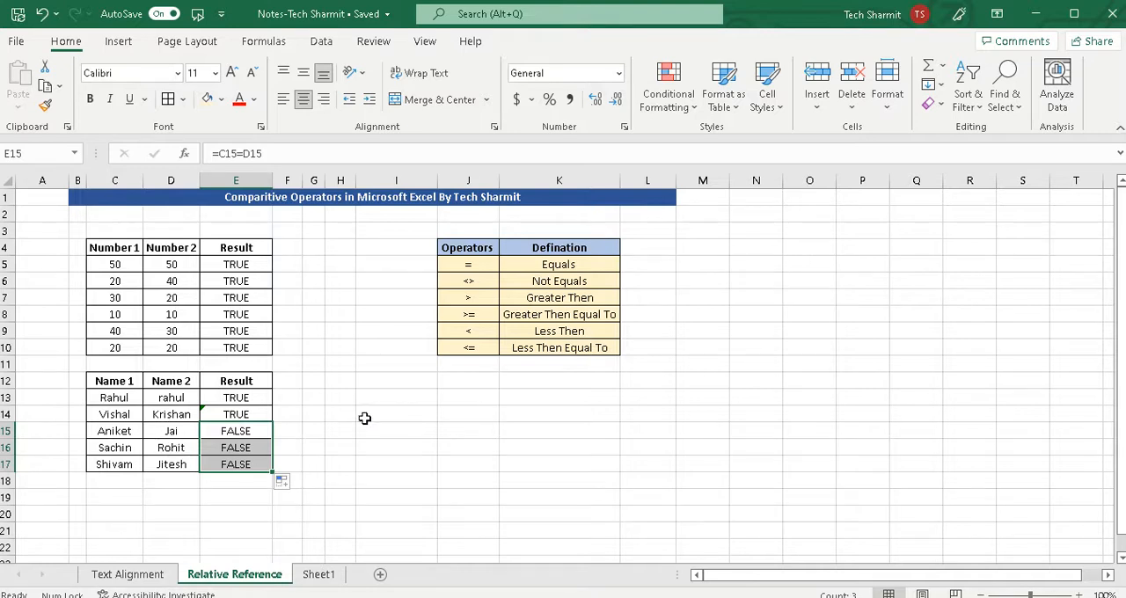
{"action": "left_click", "coordinate": [361, 416]}
{"action": "left_click", "coordinate": [678, 415]}
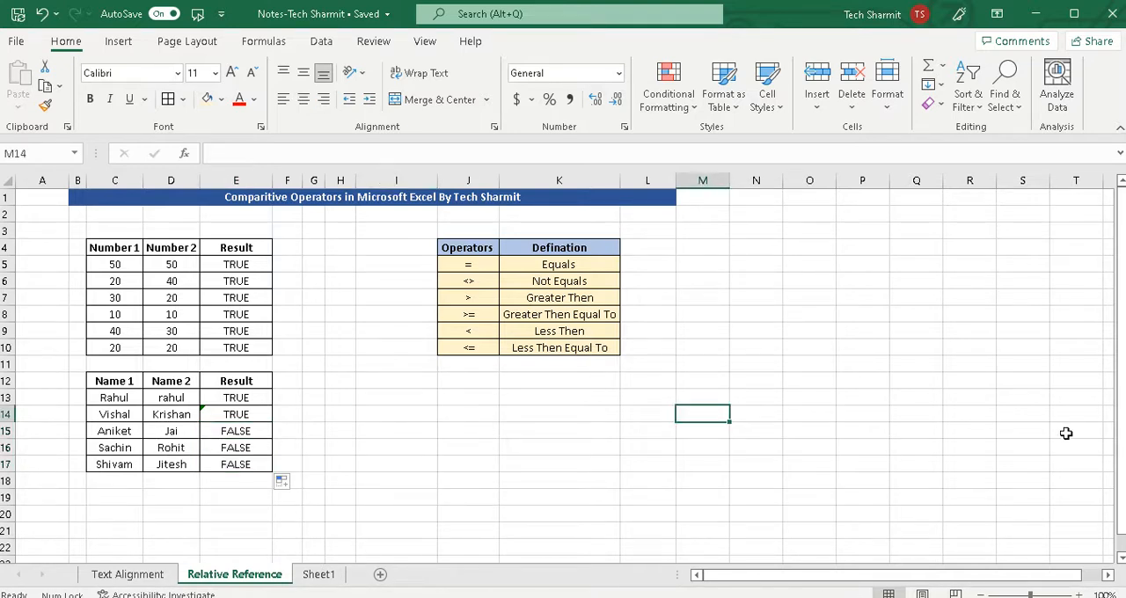
Review the operators in J5:J10, examining = and <> separately from the greater-than and less-than operators.
{"action": "left_click", "coordinate": [490, 279]}
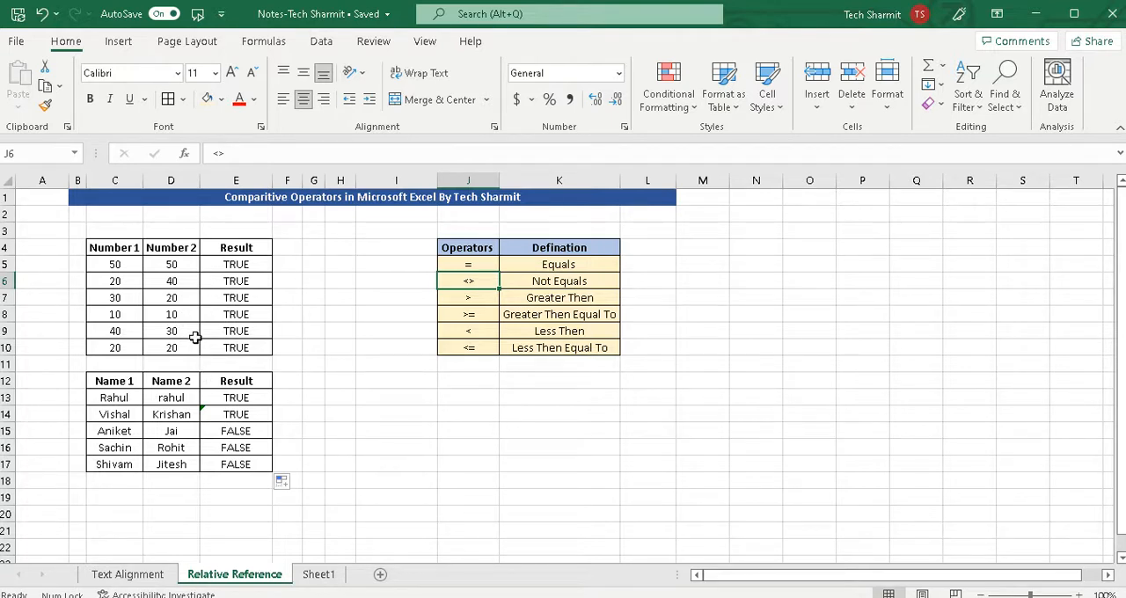
{"action": "left_click", "coordinate": [450, 345]}
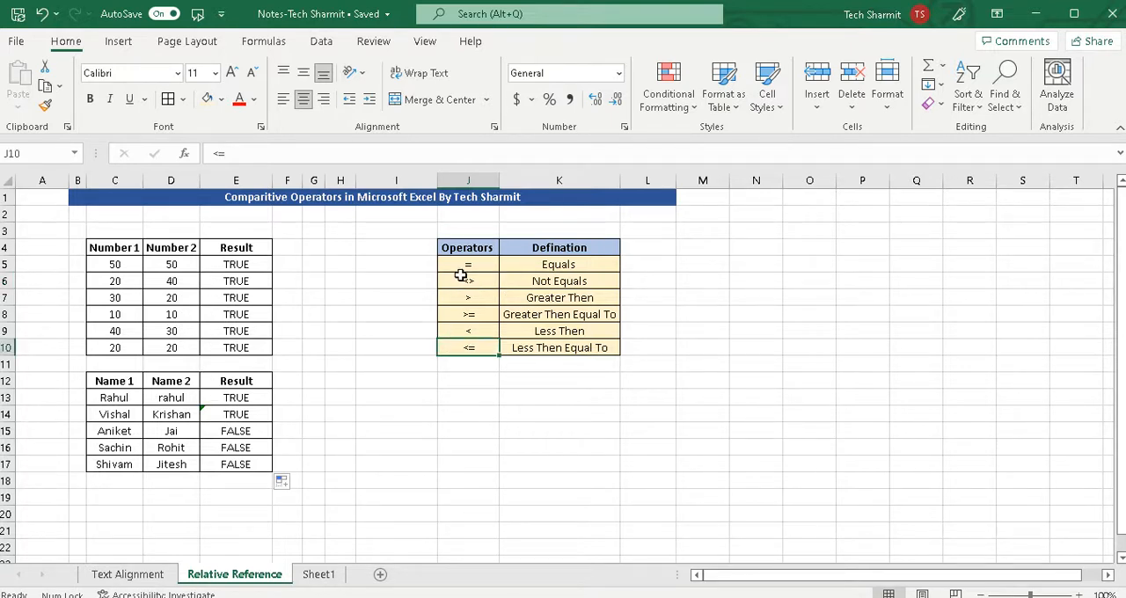
{"action": "left_click_drag", "start_coordinate": [464, 271], "coordinate": [466, 283]}
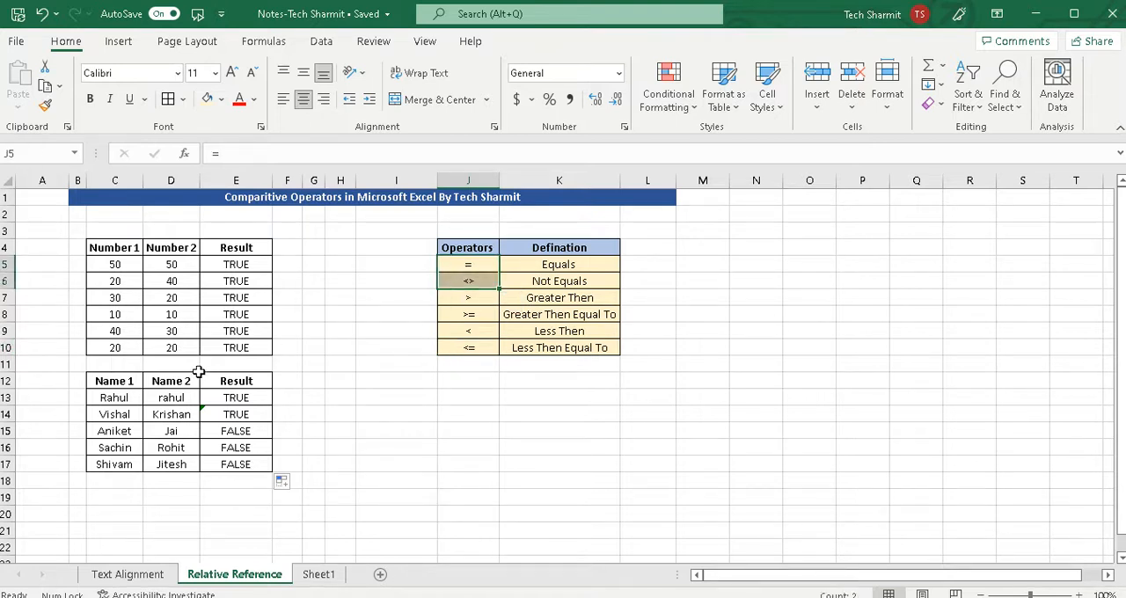
{"action": "left_click_drag", "start_coordinate": [465, 298], "coordinate": [466, 345]}
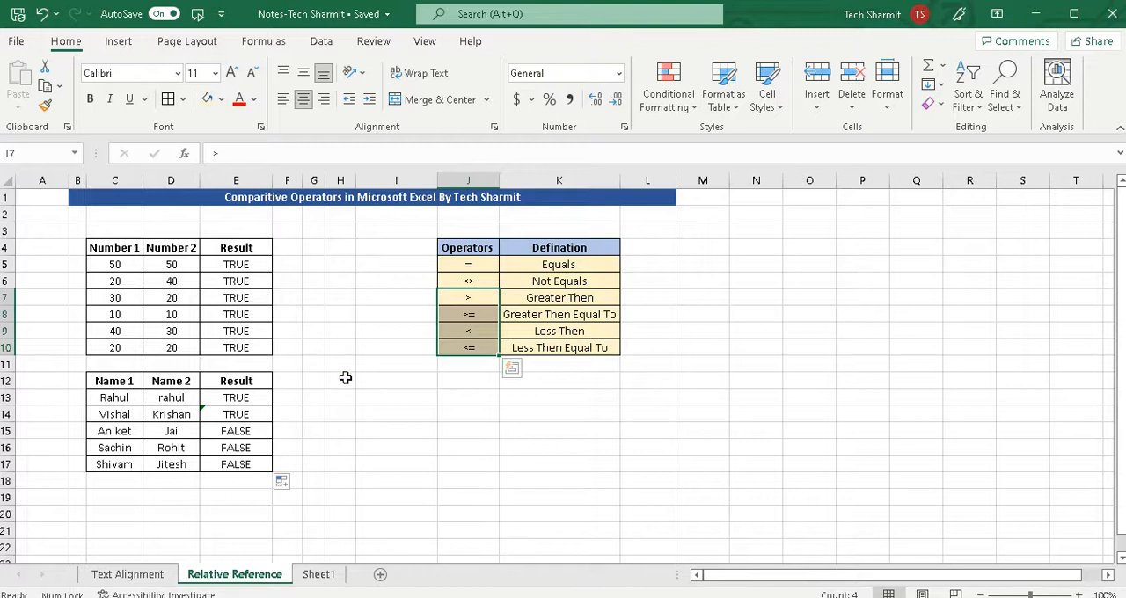
{"action": "left_click", "coordinate": [287, 384]}
{"action": "left_click_drag", "start_coordinate": [480, 267], "coordinate": [487, 346]}
{"action": "left_click_drag", "start_coordinate": [486, 346], "coordinate": [487, 346]}
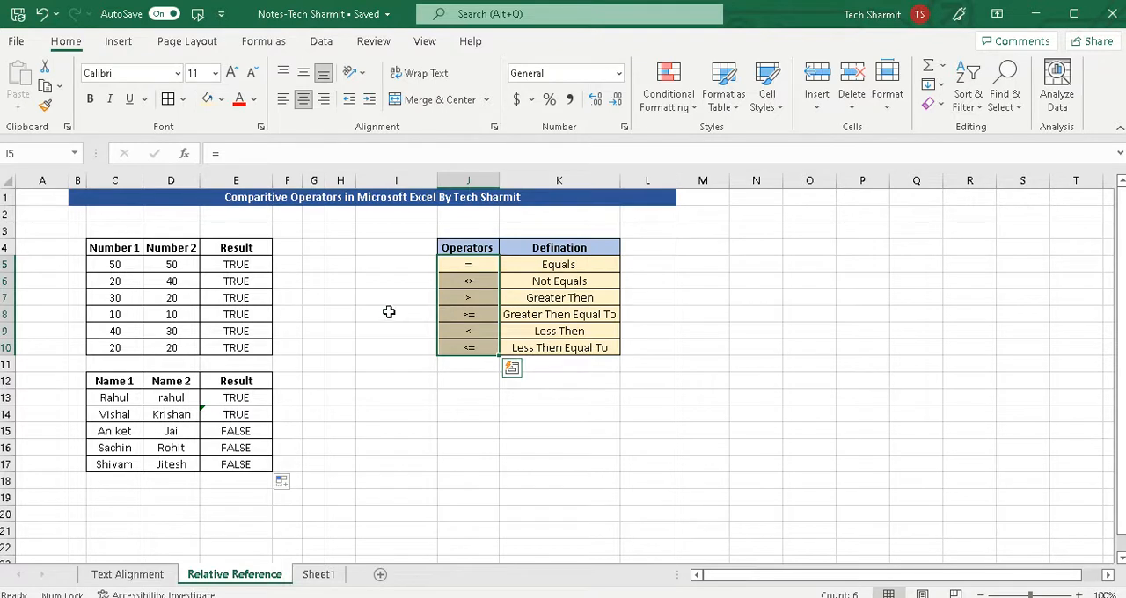
{"action": "left_click", "coordinate": [375, 311]}
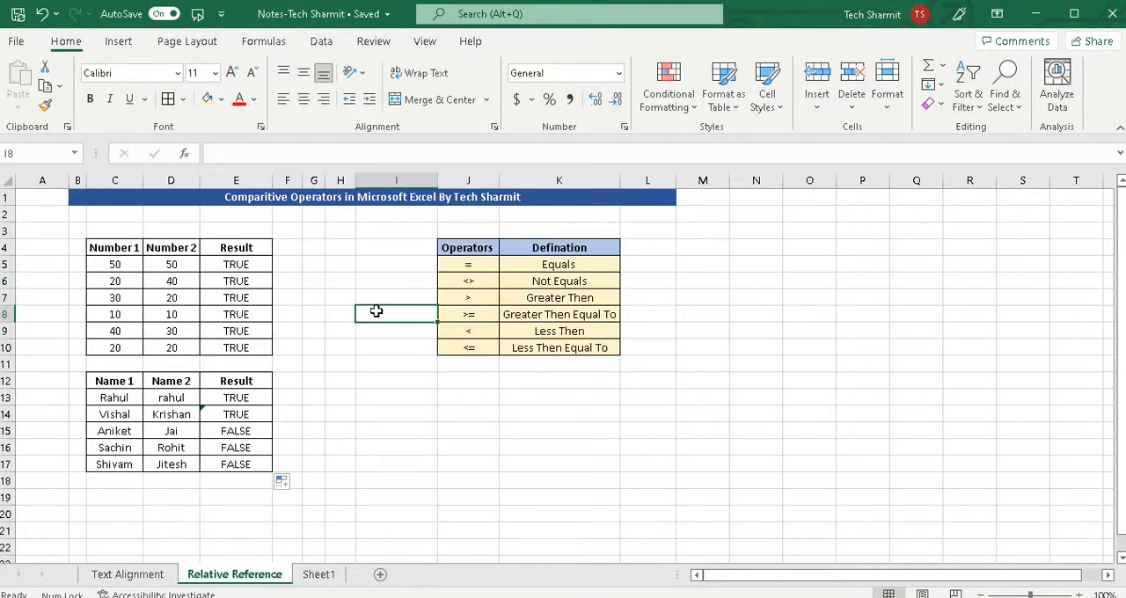